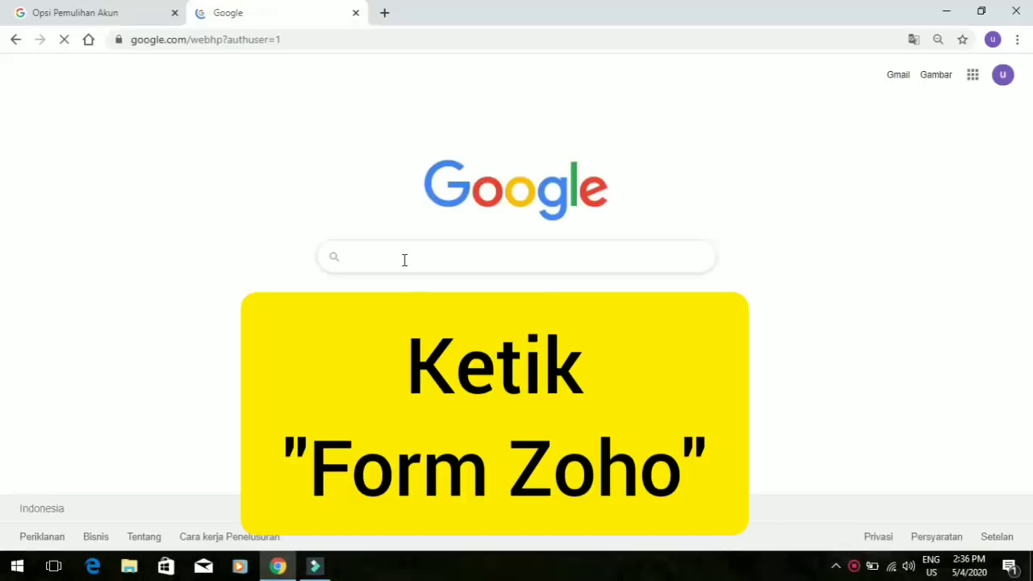
Search Google for 'form zoho' and open the Zoho Forms free sign-up page
type("for")
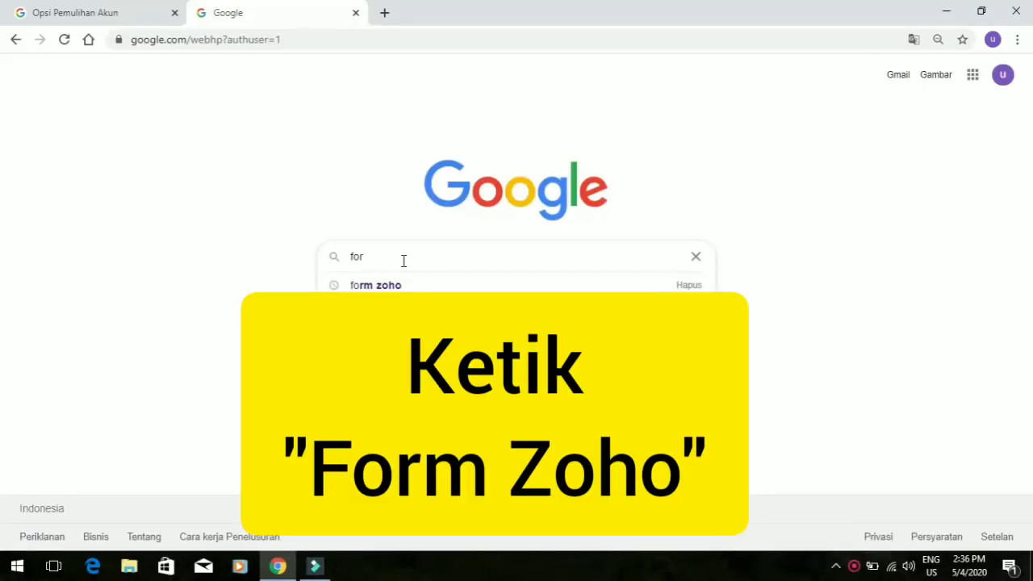
left_click(355, 281)
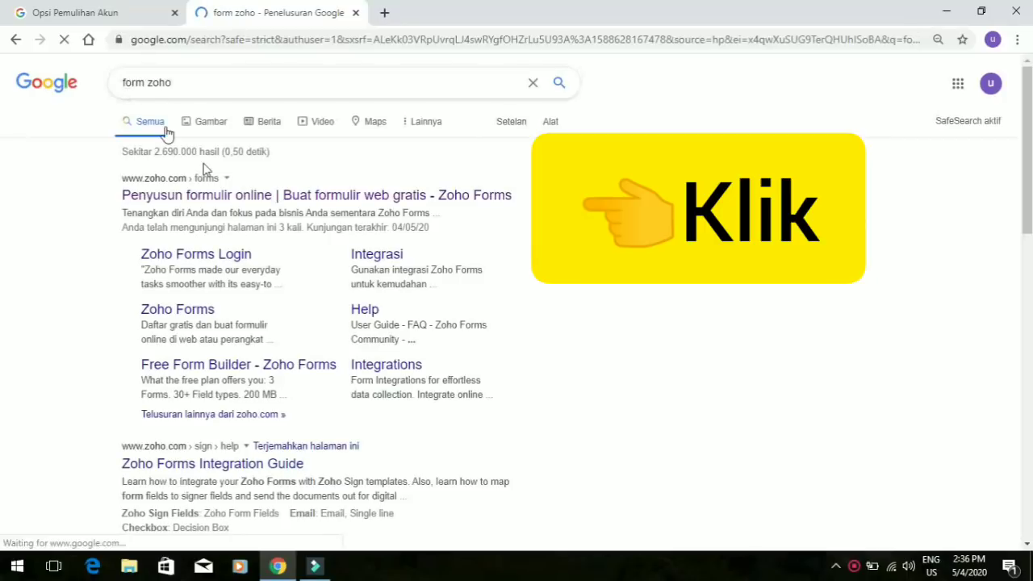
left_click(235, 199)
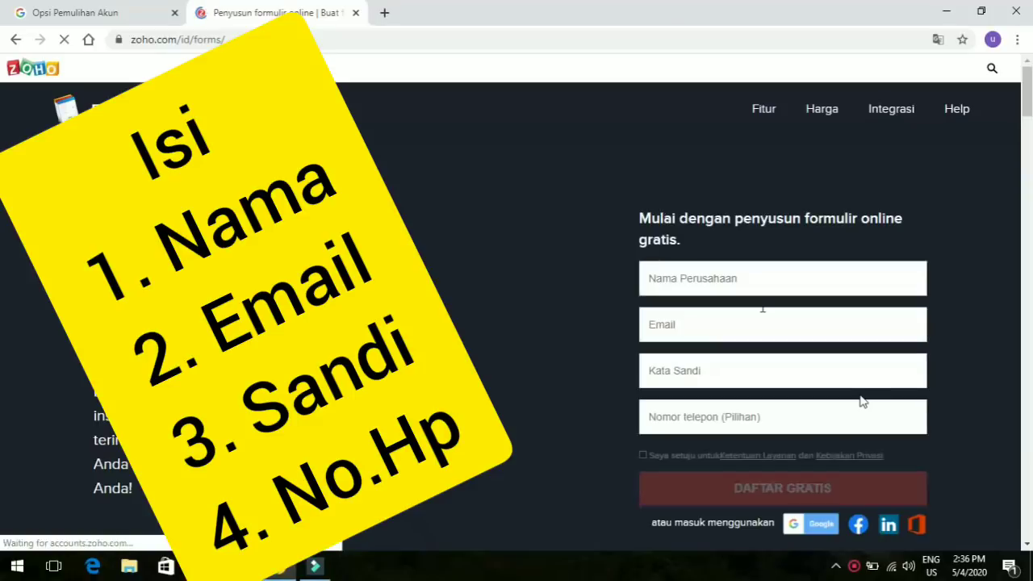
Enter the user's name, capitalised, in Nama Perusahaan and fill in their e-mail address
left_click(763, 272)
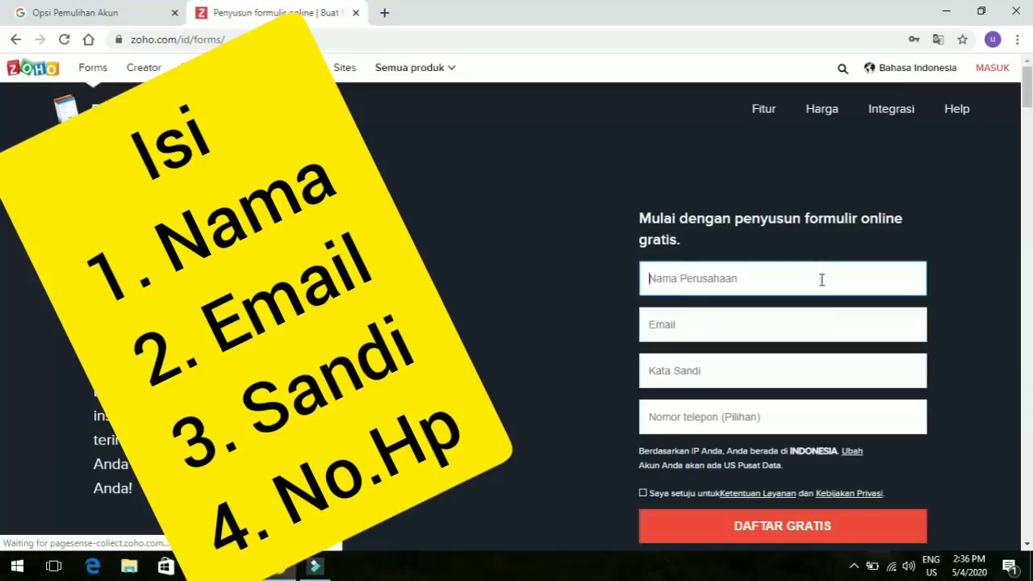
type("darman")
left_click(655, 278)
key("BackSpace")
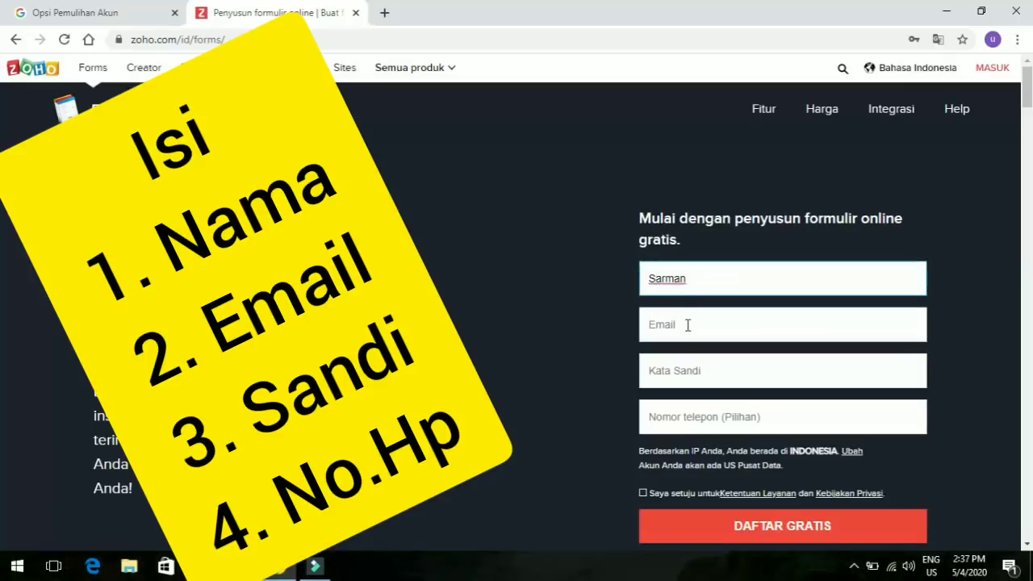
type("D")
left_click(687, 325)
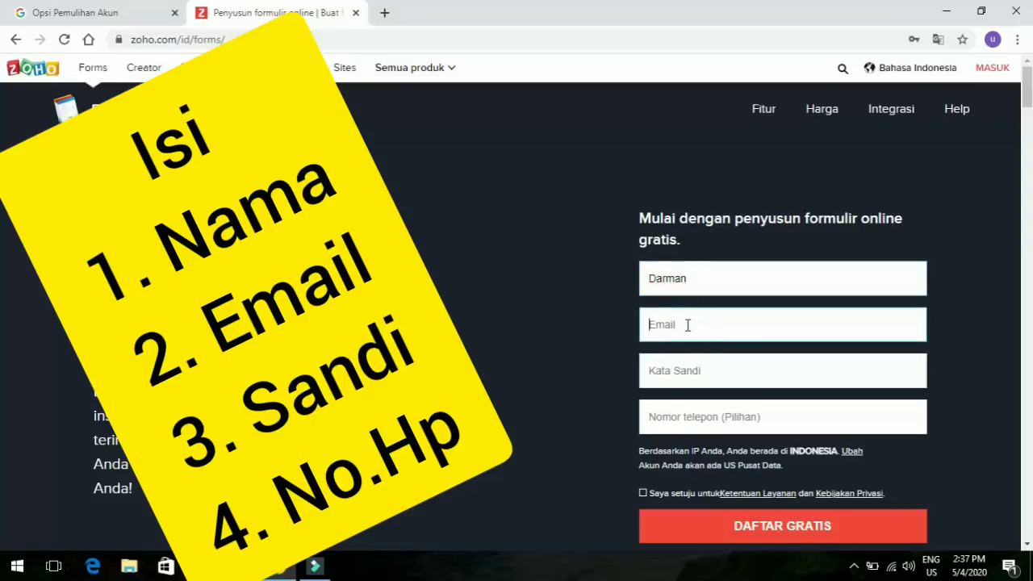
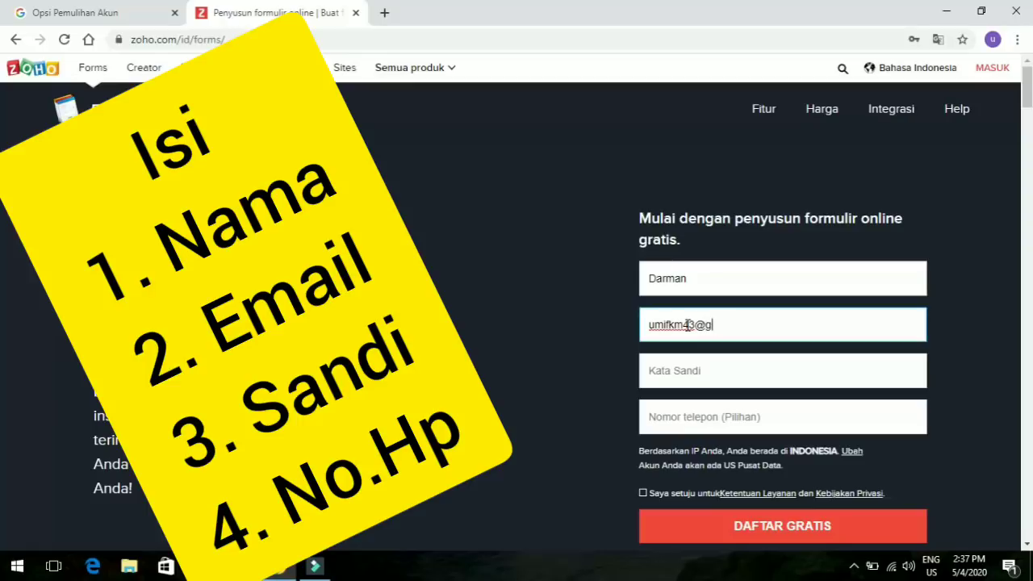
Enter the account password and phone number, accept the terms, and submit DAFTAR GRATIS
left_click(702, 369)
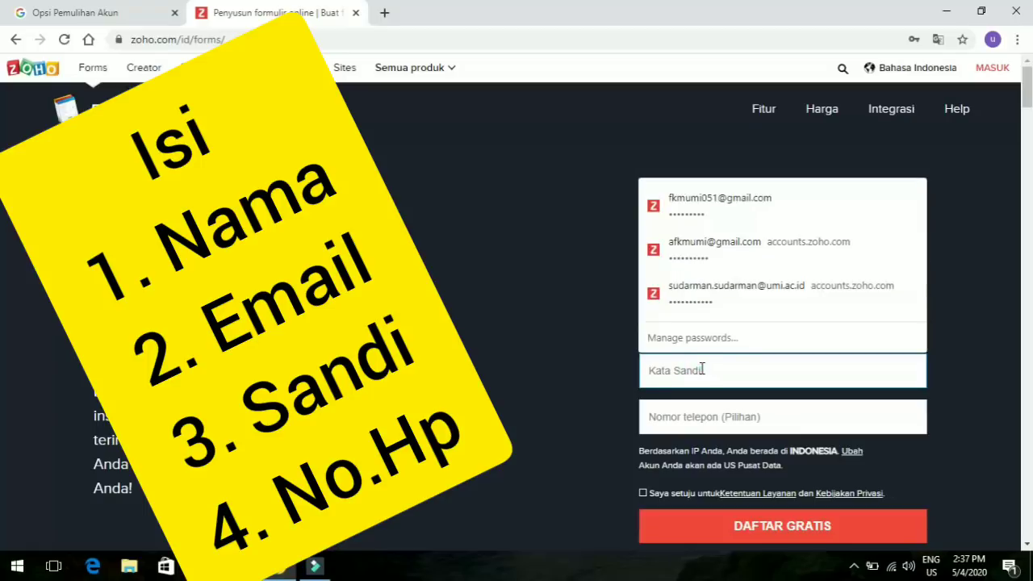
type("•••")
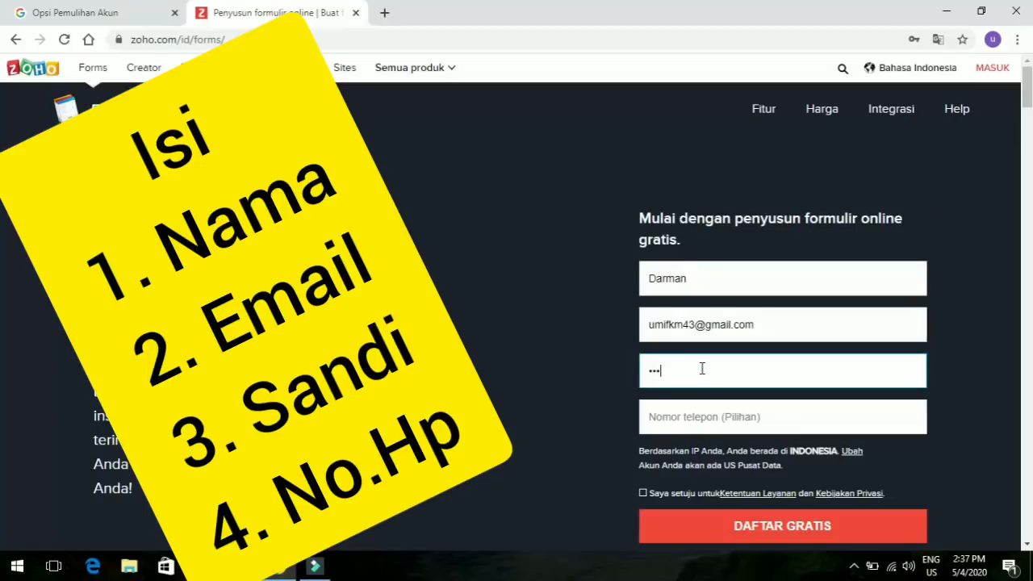
type("•••••••")
left_click(699, 419)
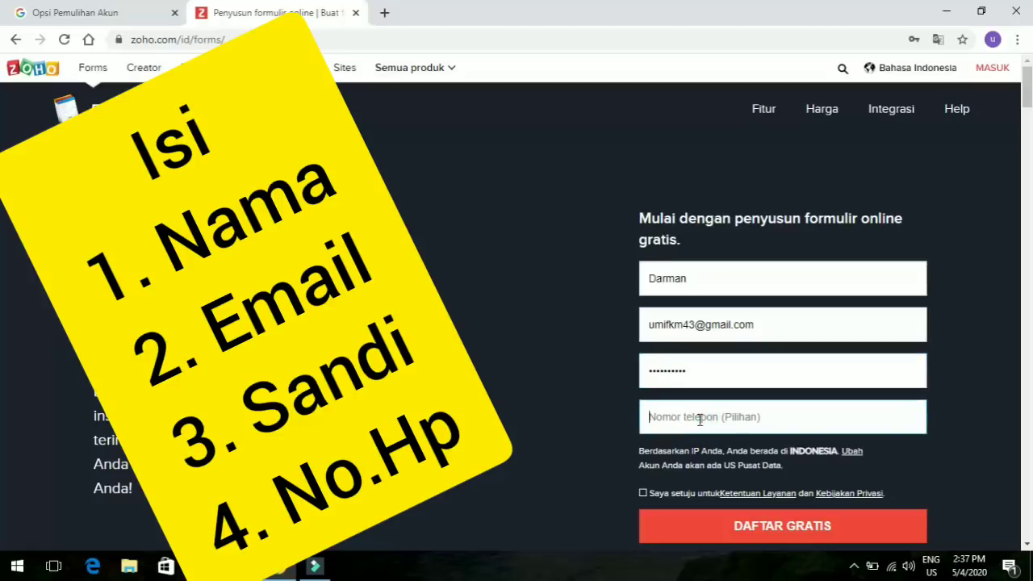
left_click(643, 494)
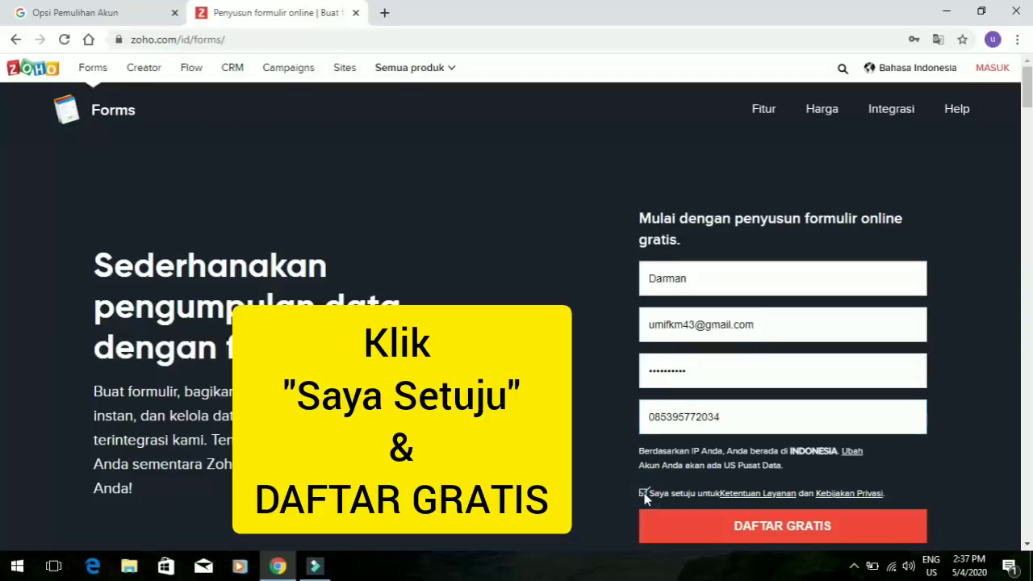
left_click(706, 525)
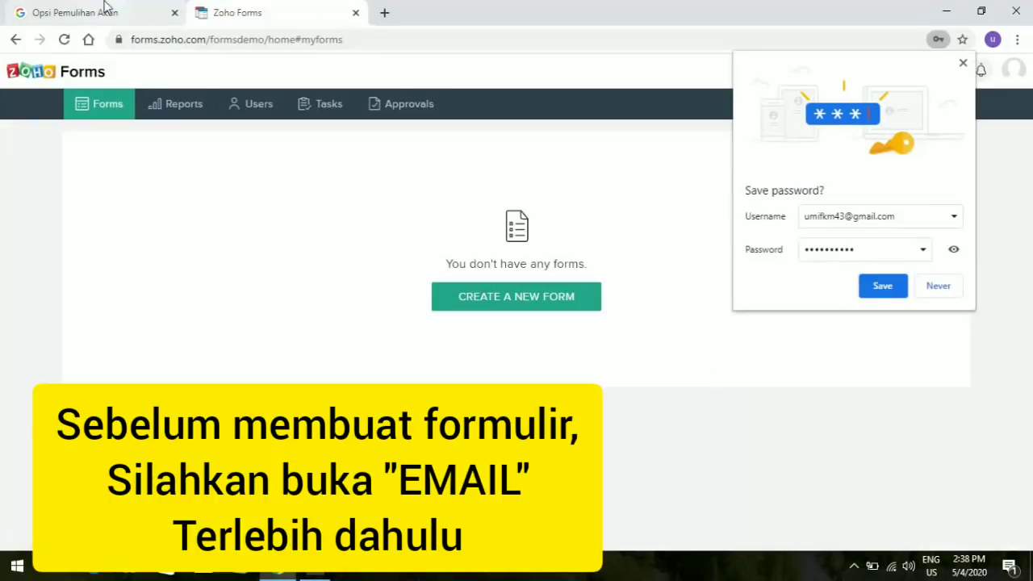
Save the Zoho Forms password in Chrome and return to the Opsi Pemulihan Akun tab
left_click(884, 288)
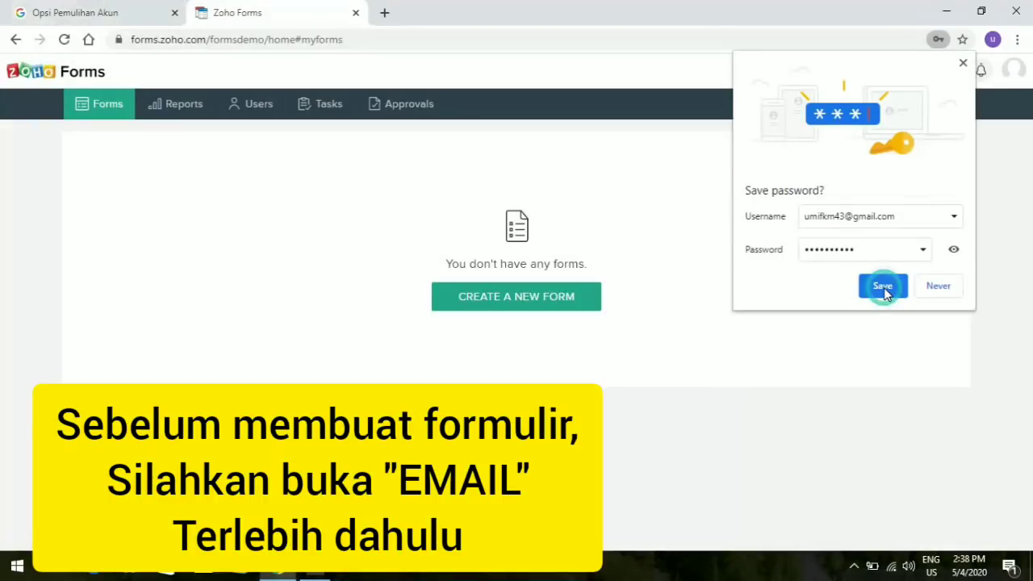
left_click(81, 13)
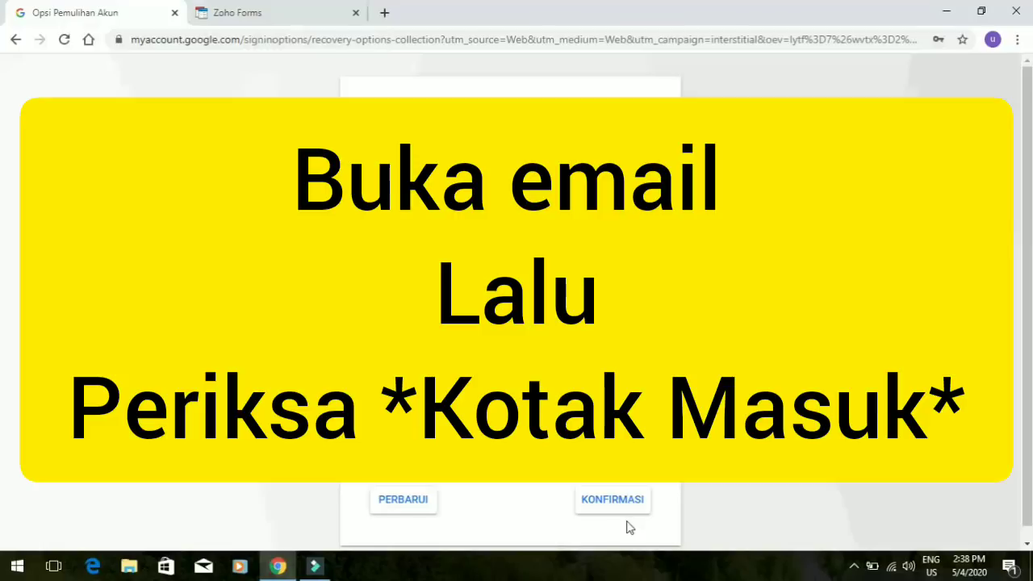
Go to google.com, search for gmail, and open the Gmail inbox
left_click(573, 44)
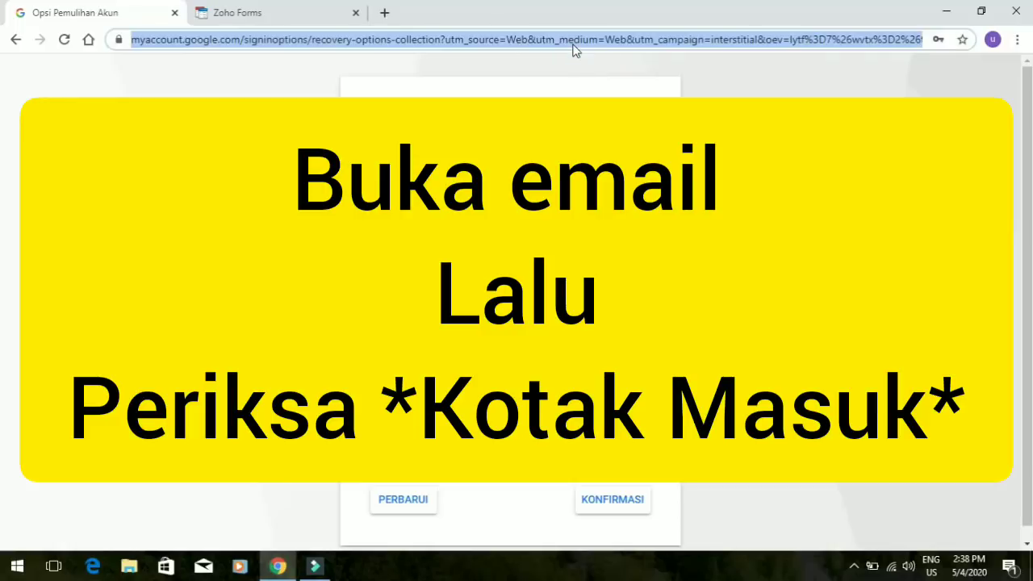
type("goo")
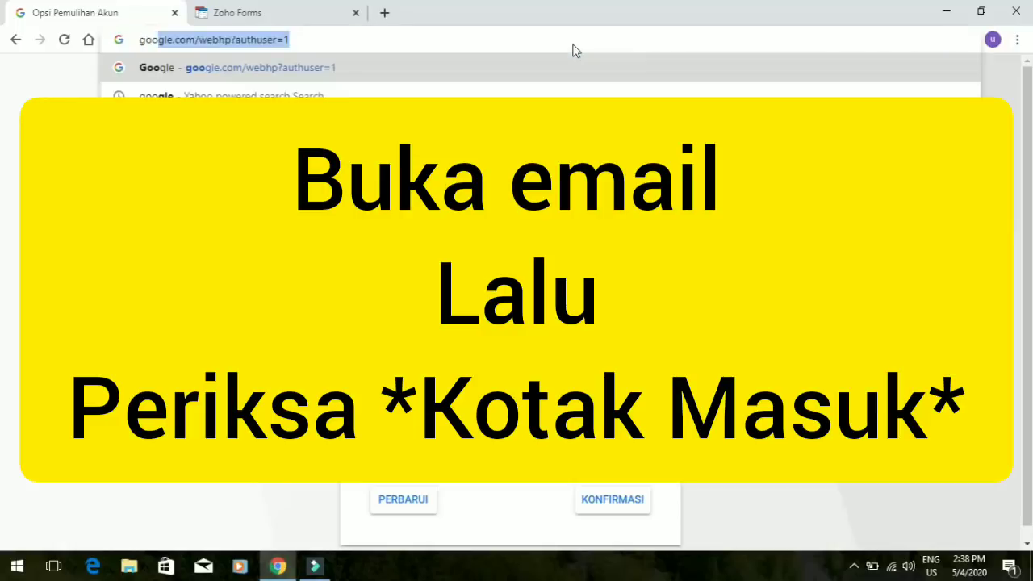
key("Down")
key("Down")
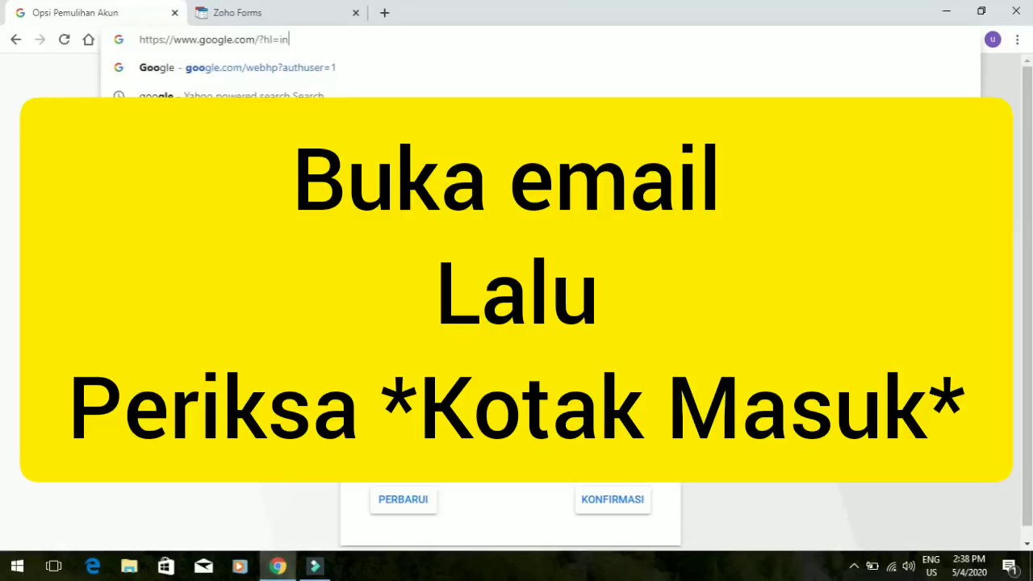
key("Return")
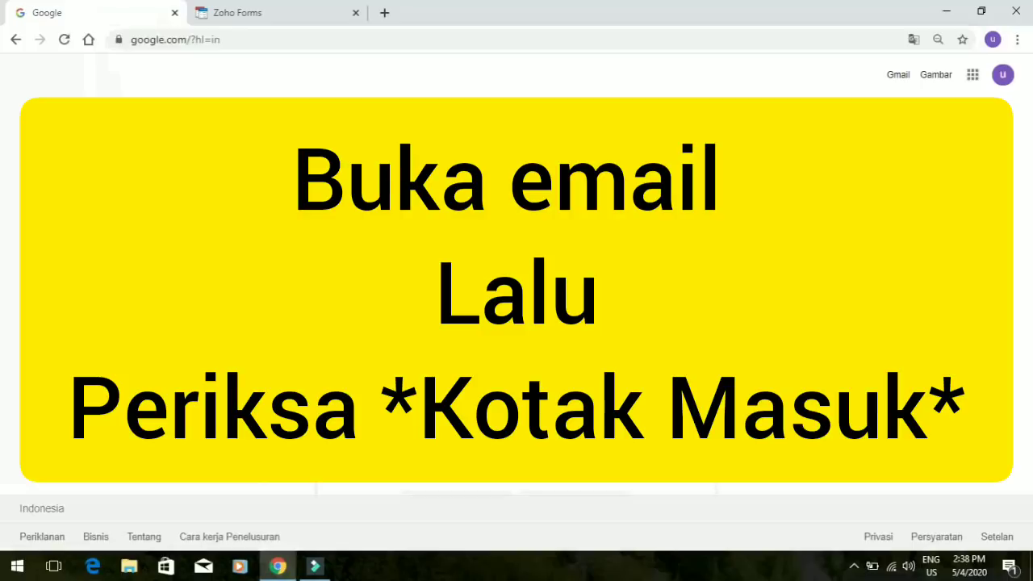
key("Return")
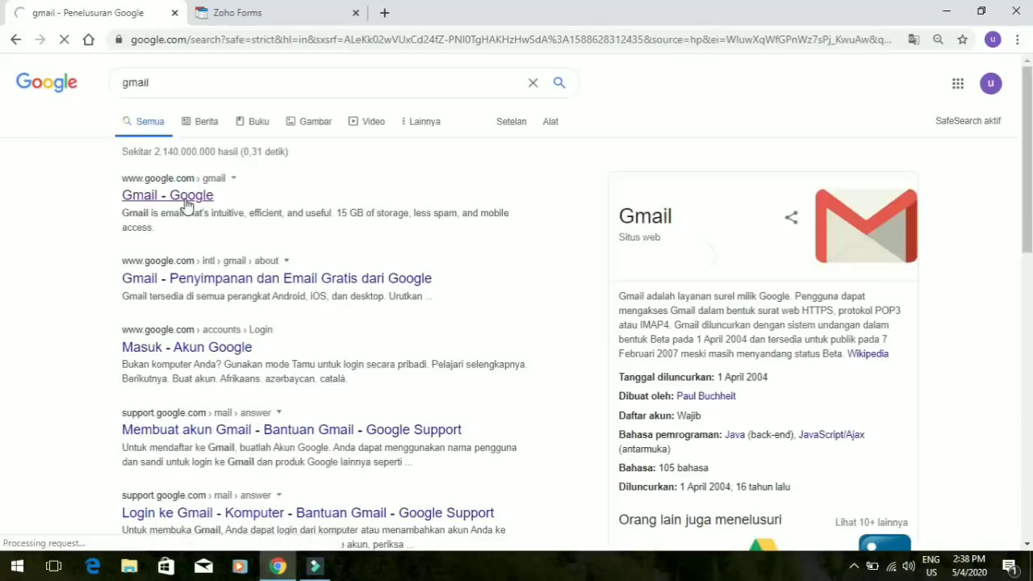
left_click(185, 204)
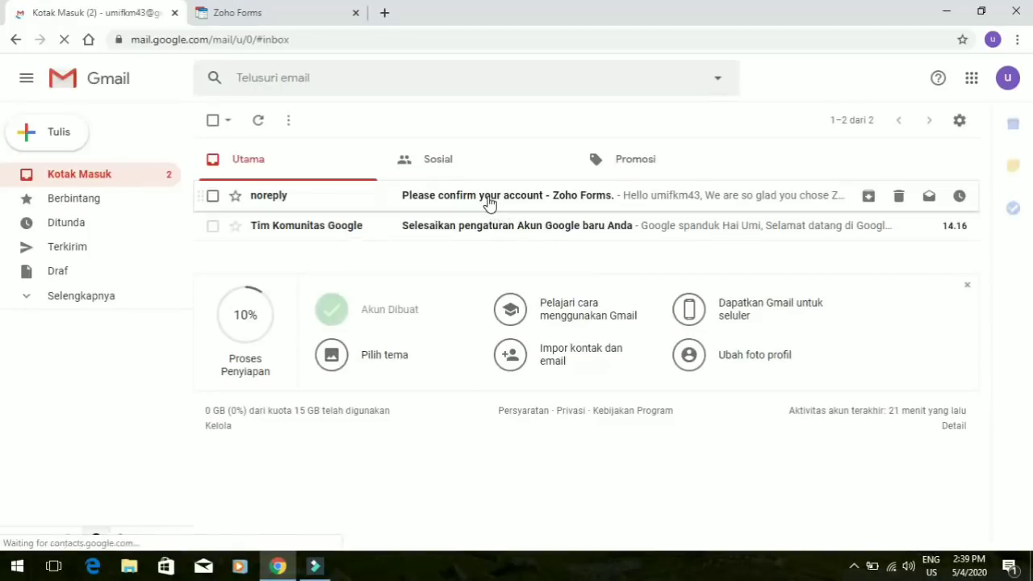
Open the 'Please confirm your account - Zoho Forms.' email and use Confirm My Account
left_click(488, 202)
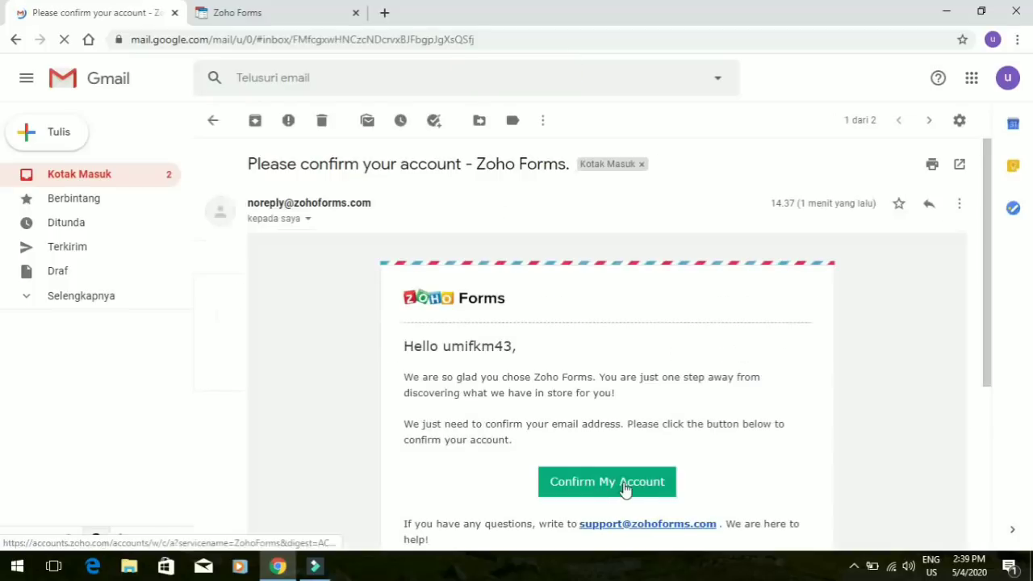
left_click(623, 482)
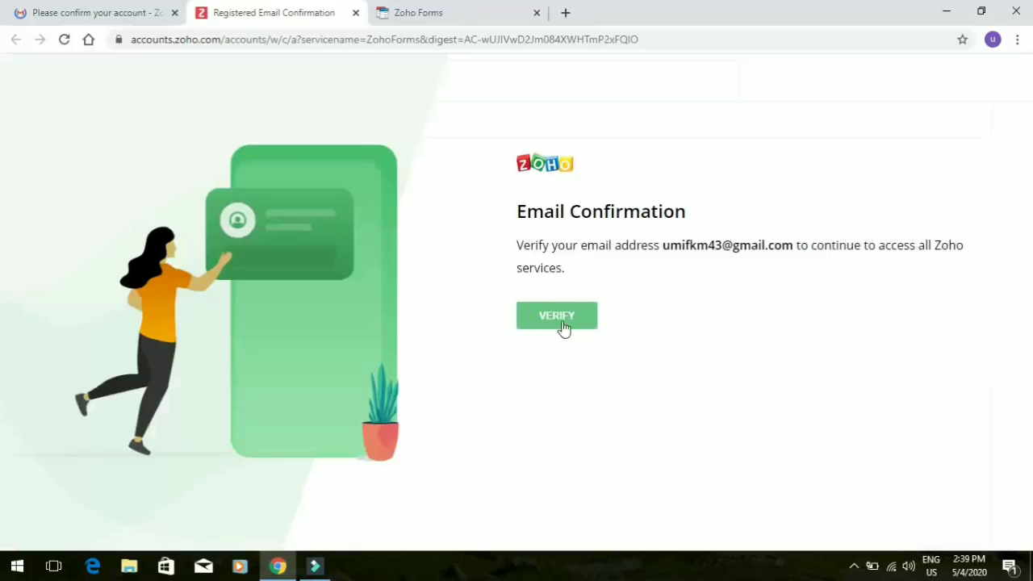
Verify the registered e-mail address and continue with Access Your Account
left_click(563, 327)
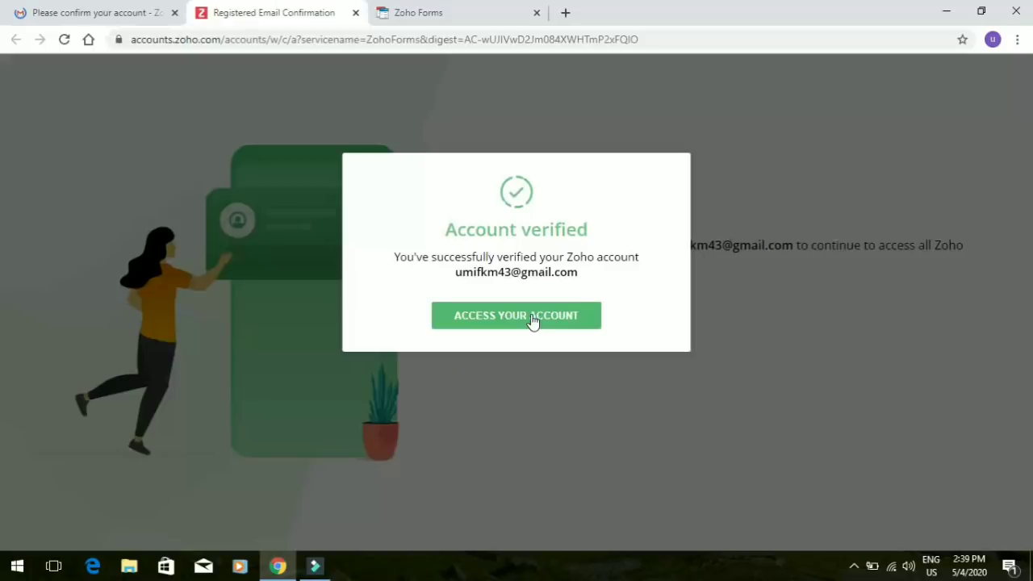
left_click(532, 321)
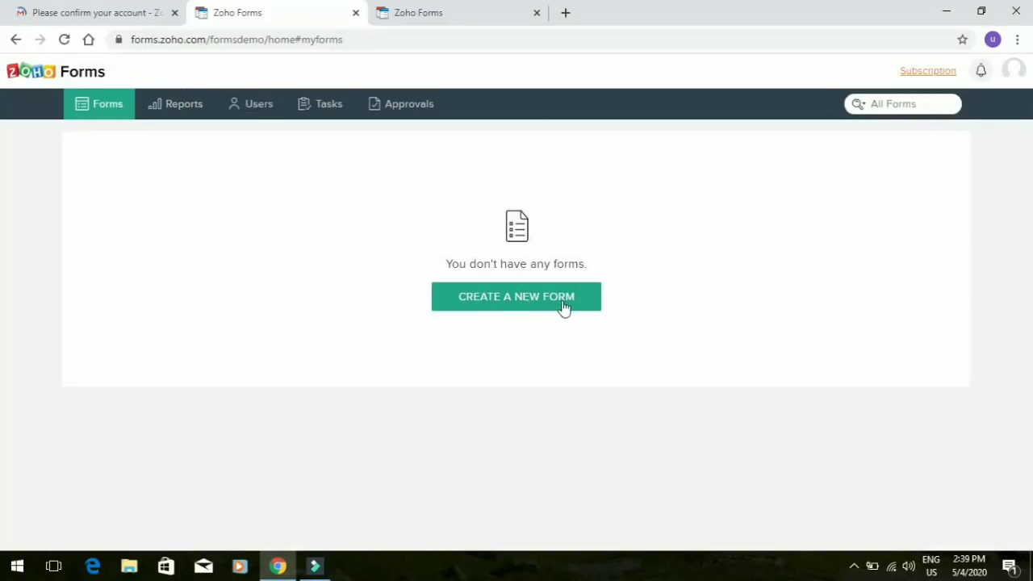
Start a blank form named 'DAFTAR HADIR ETIKA KEPERAWATAN'
left_click(521, 305)
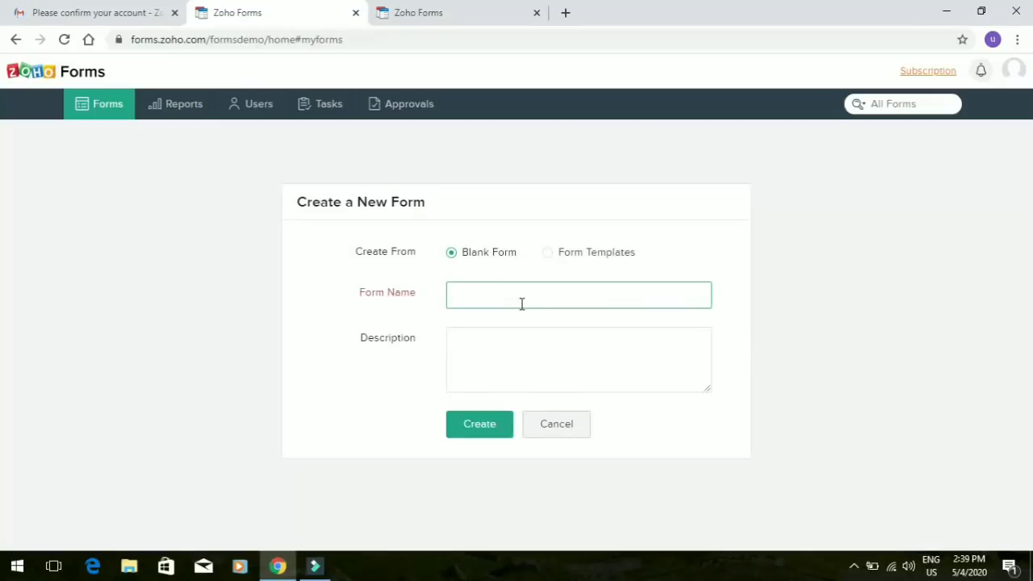
type("DAFTAR HADIR")
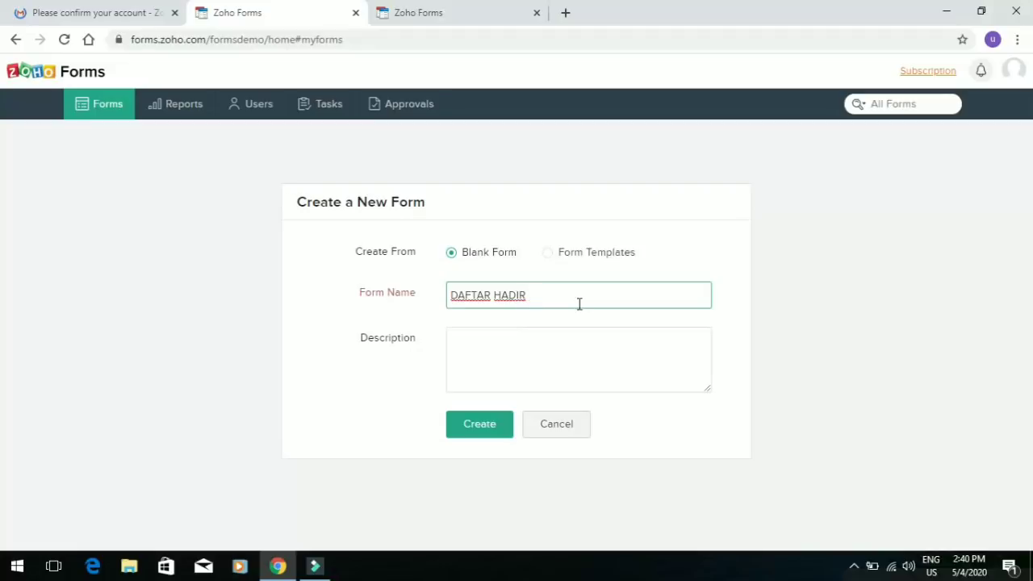
type("ETIKA KEPERAWATAN")
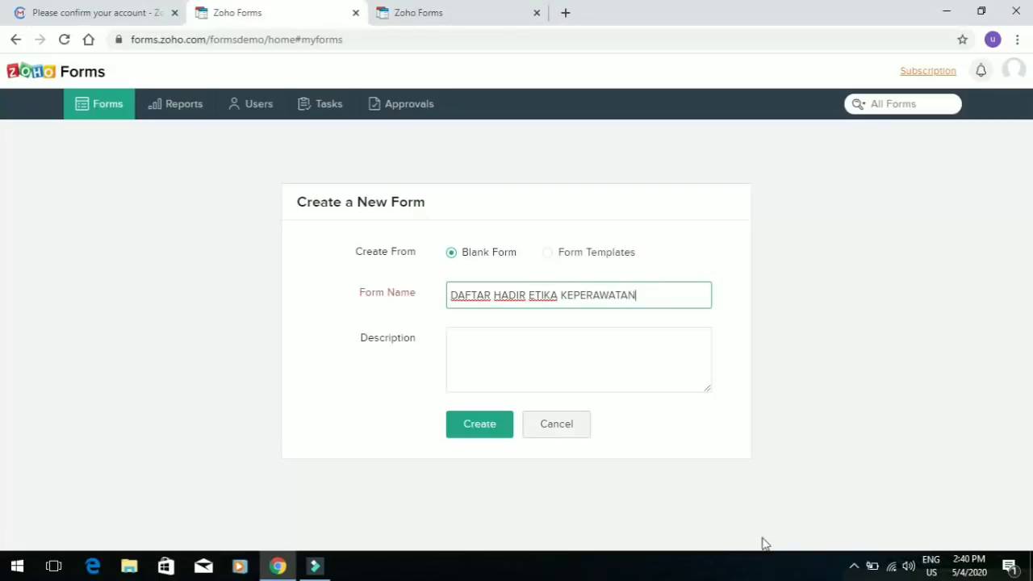
left_click(614, 341)
type("DAFTAR")
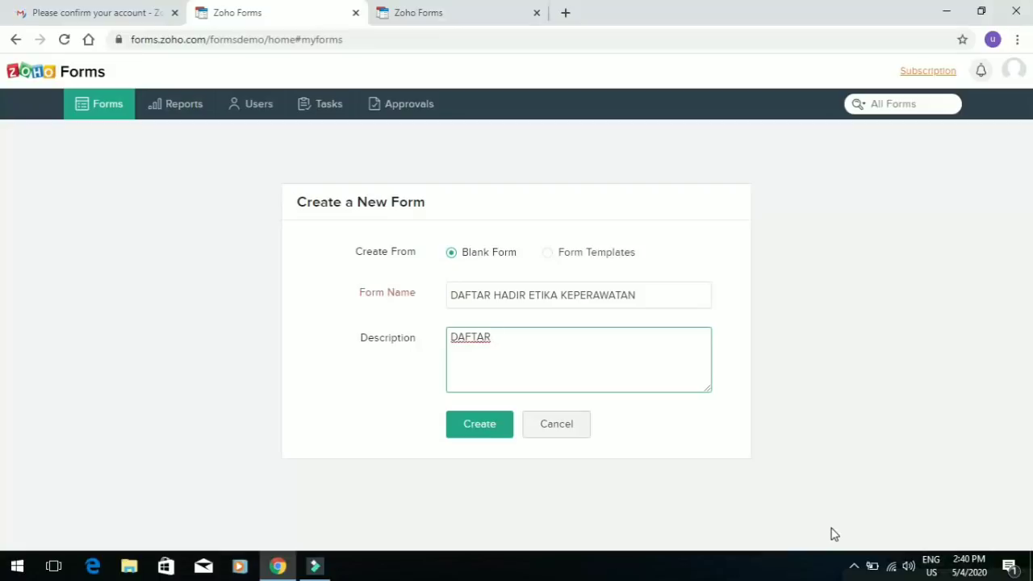
type(" HADIR")
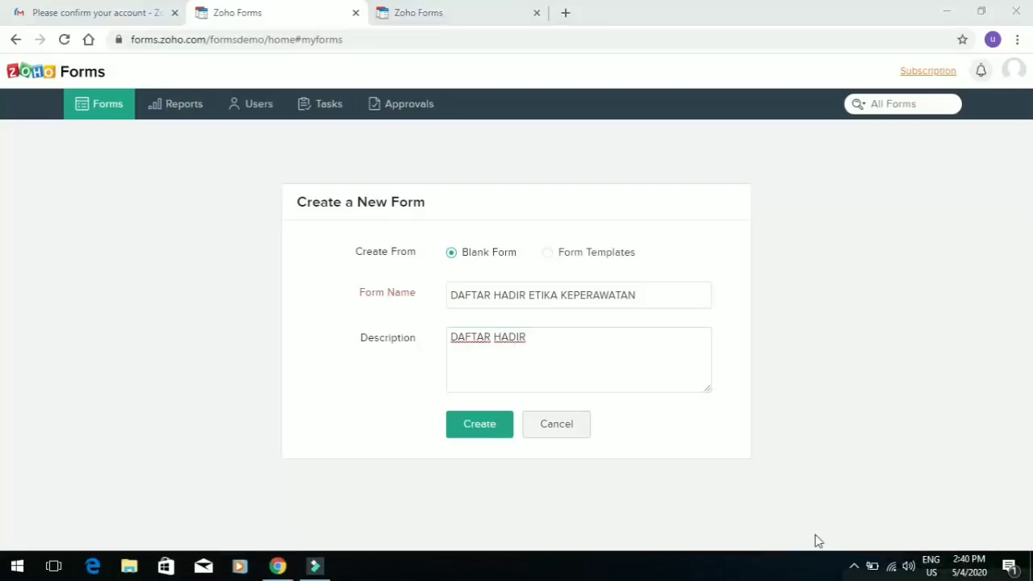
left_click(854, 567)
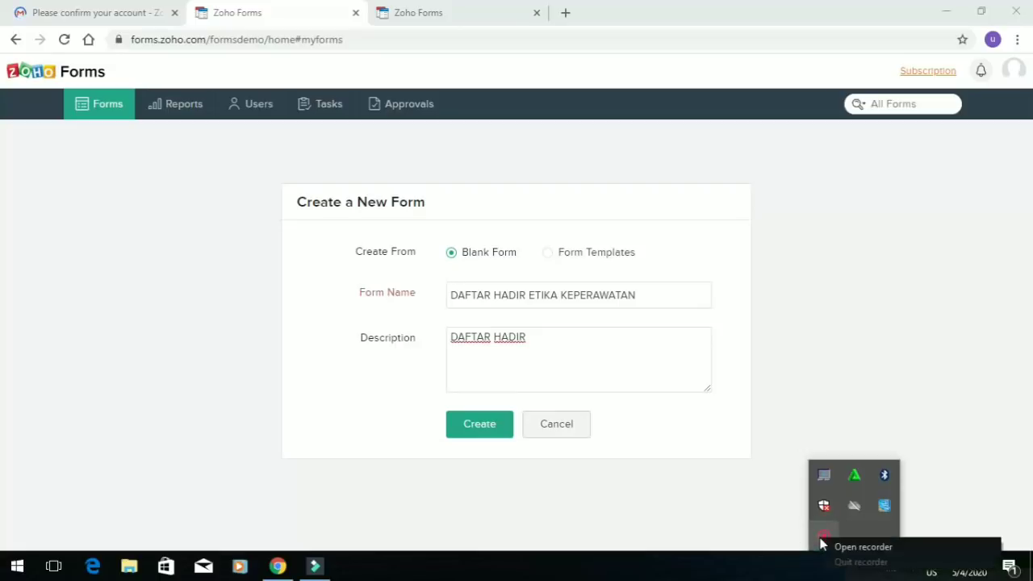
left_click(824, 539)
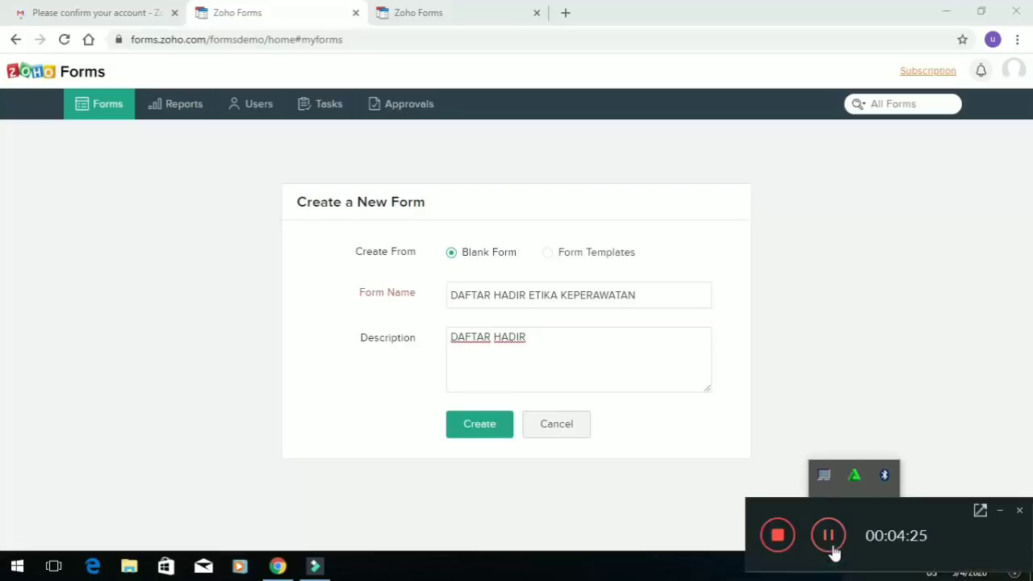
left_click(1001, 512)
Give it the description 'DAFTAR HADIR ETIKA KEPERAWATAN KELAS B2' and create the form
left_click(553, 344)
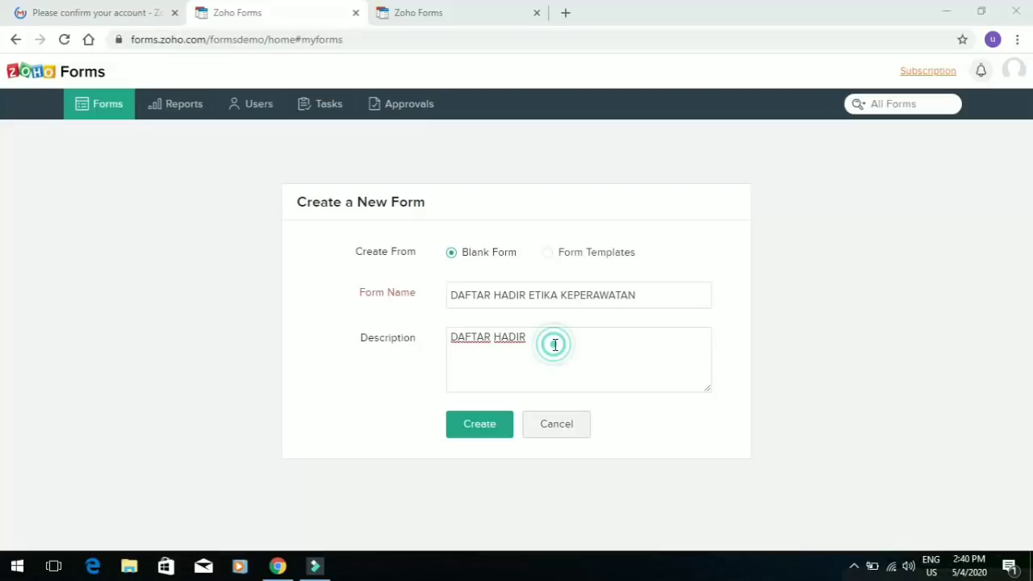
type("DAFTAR HADIR ETIKA")
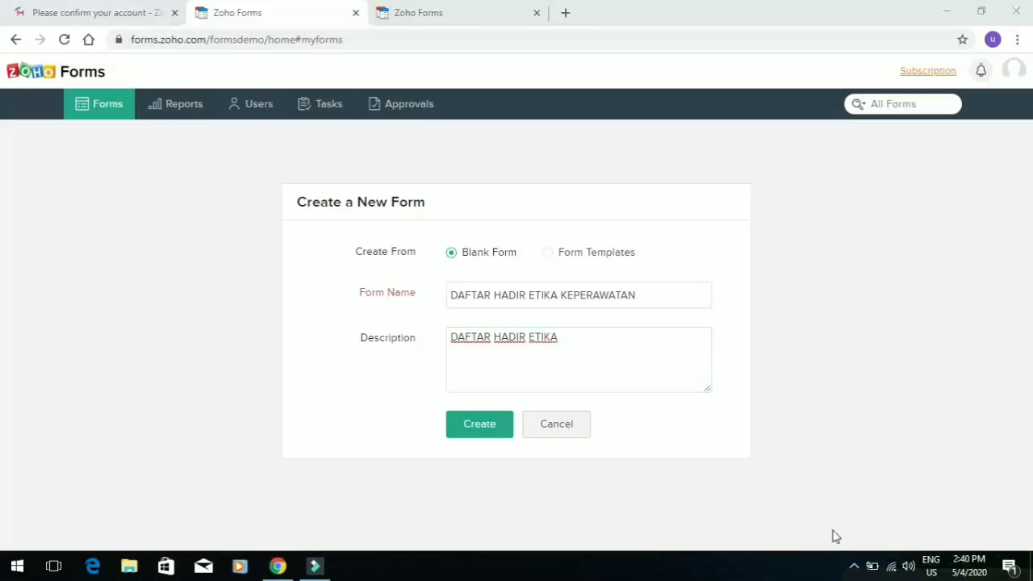
type(" KEPE")
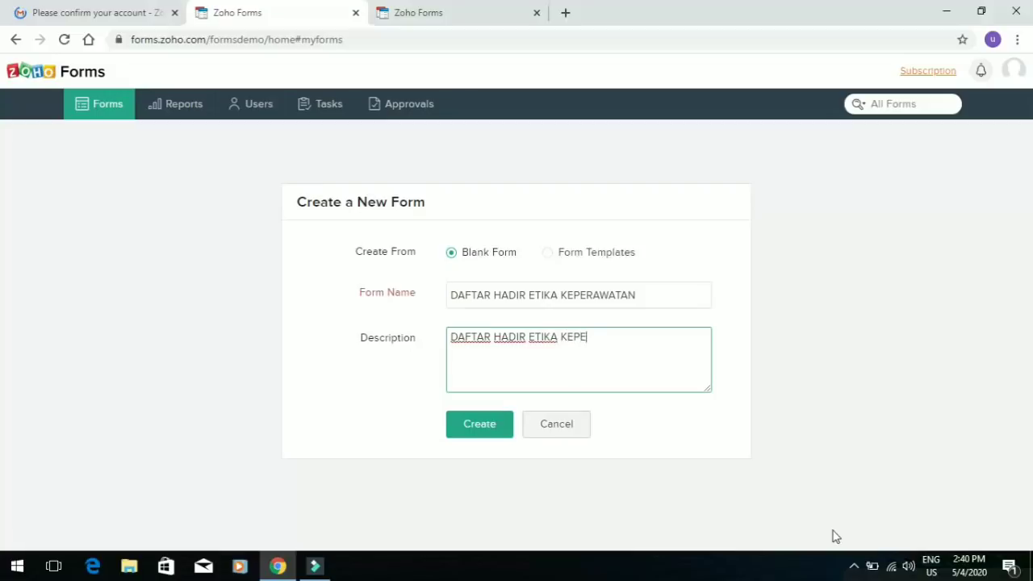
type("RAWATAN")
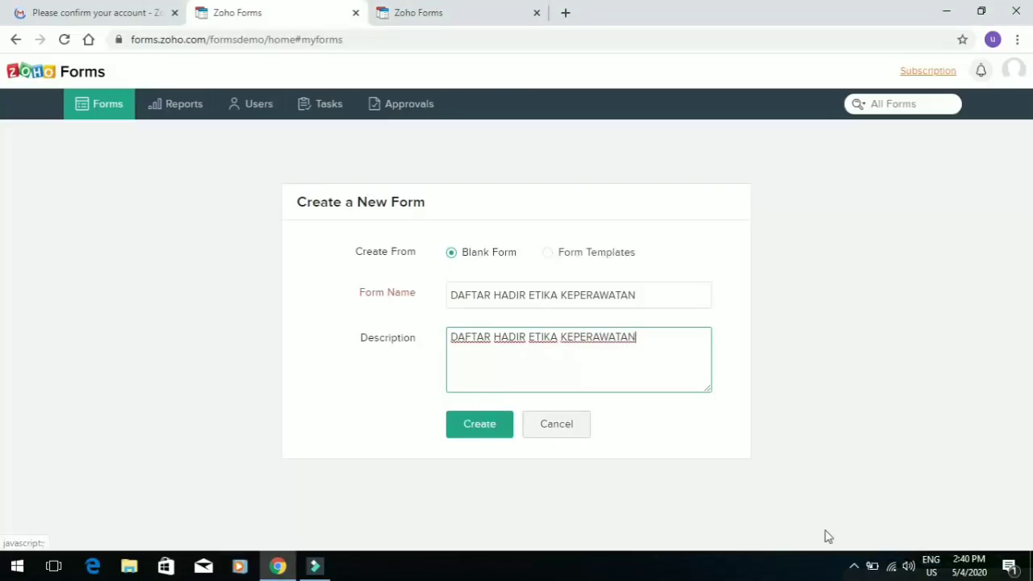
type(" KELAS ")
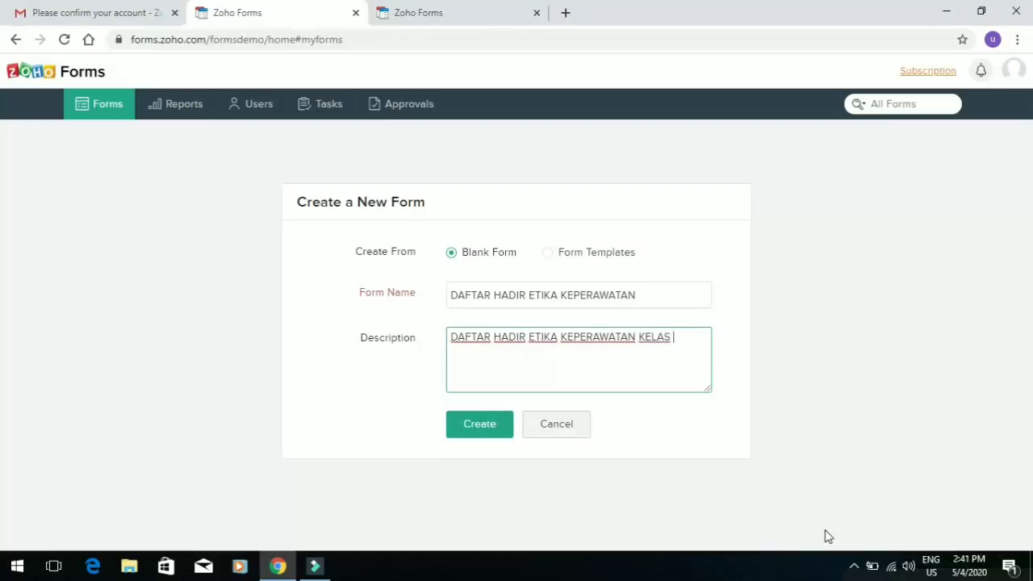
type("B2")
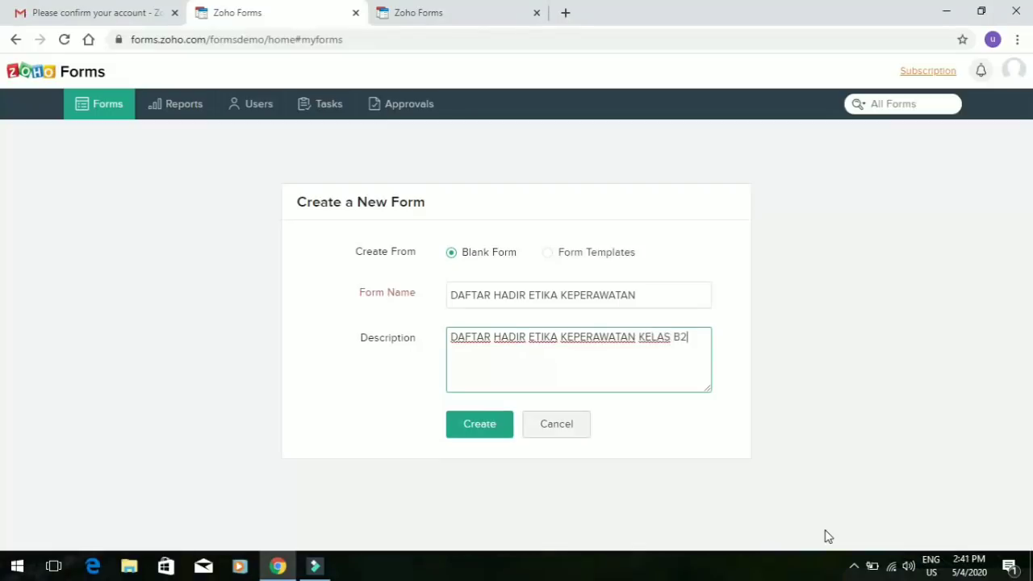
left_click(499, 425)
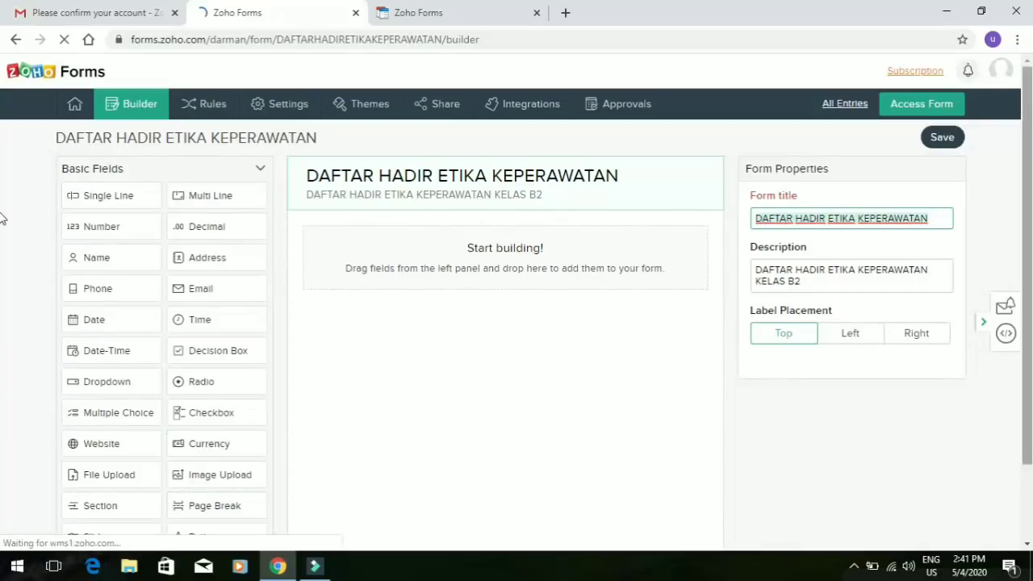
Add Name and Date fields, then drag the Date field above Name
scroll(2, 293, "down", 2)
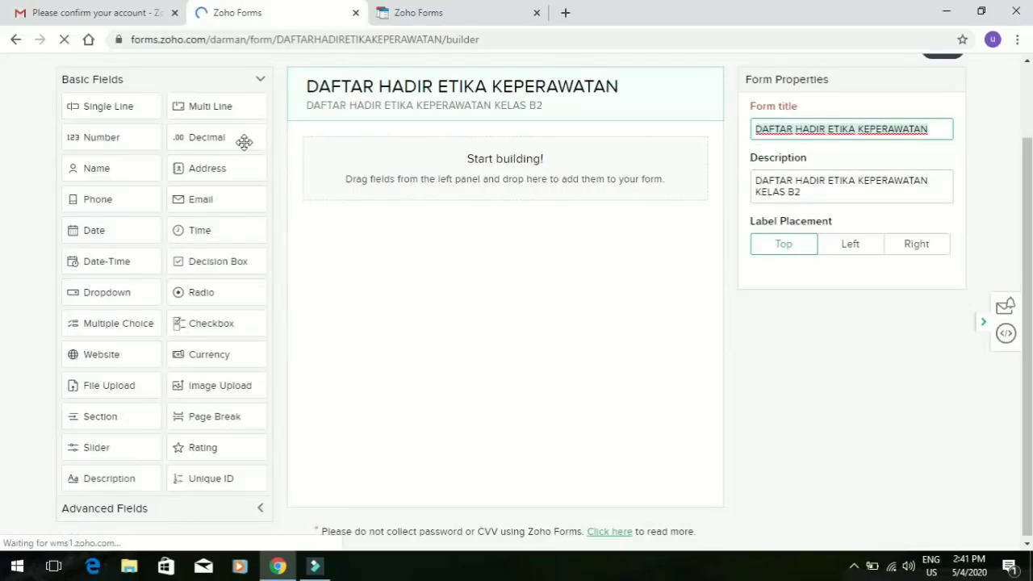
left_click(128, 170)
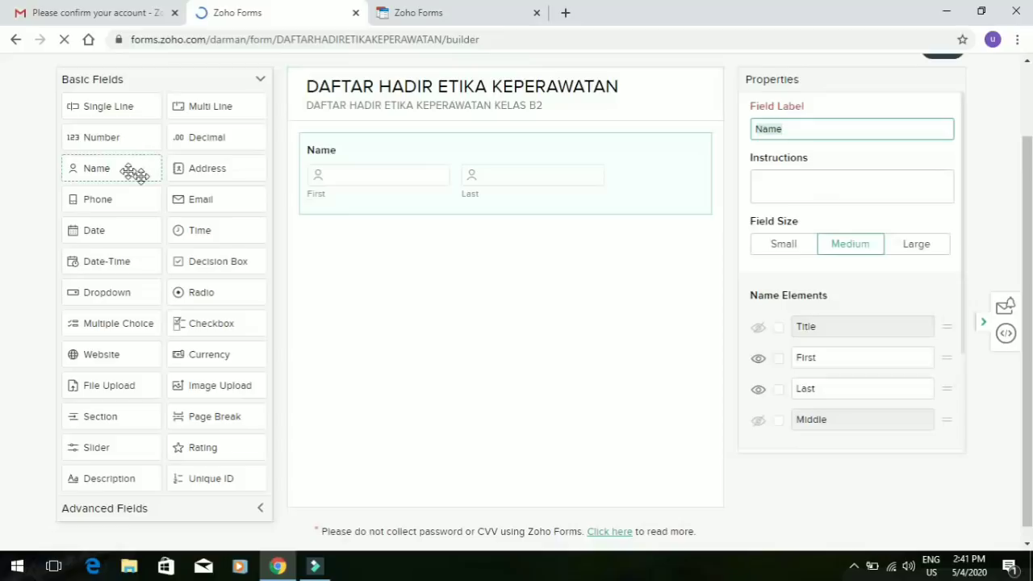
left_click(117, 238)
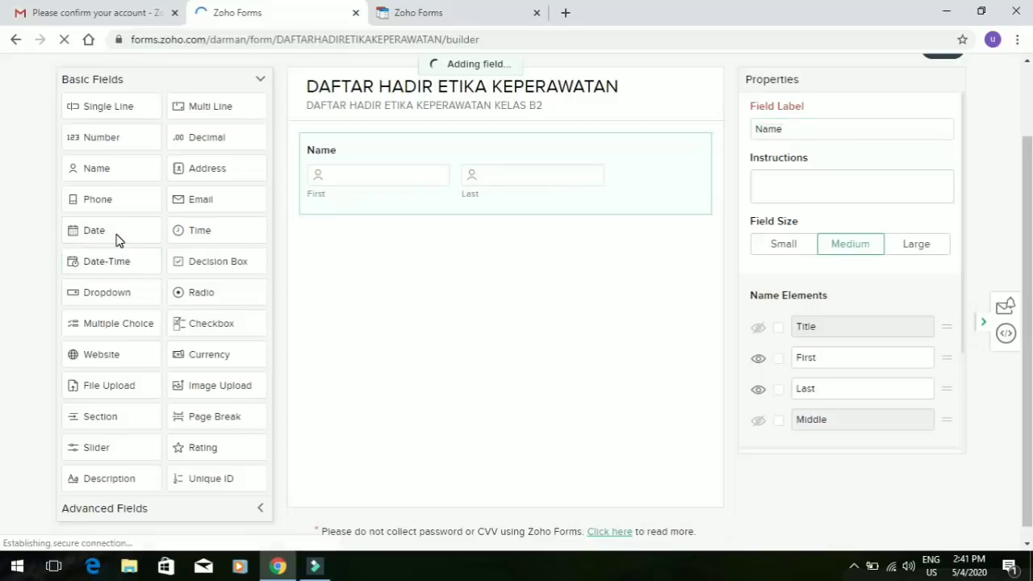
left_click(548, 275)
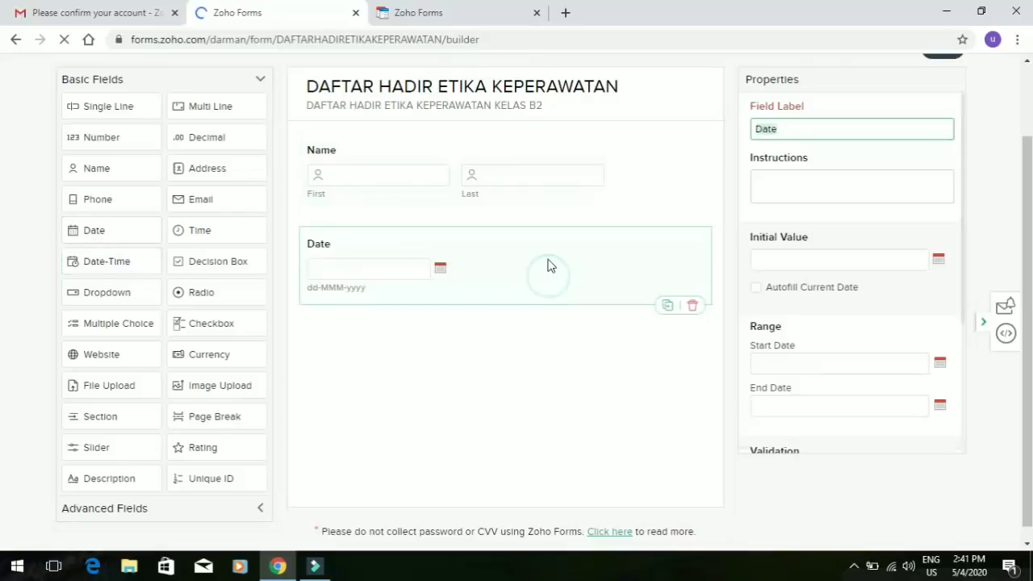
left_click_drag(524, 187, 524, 133)
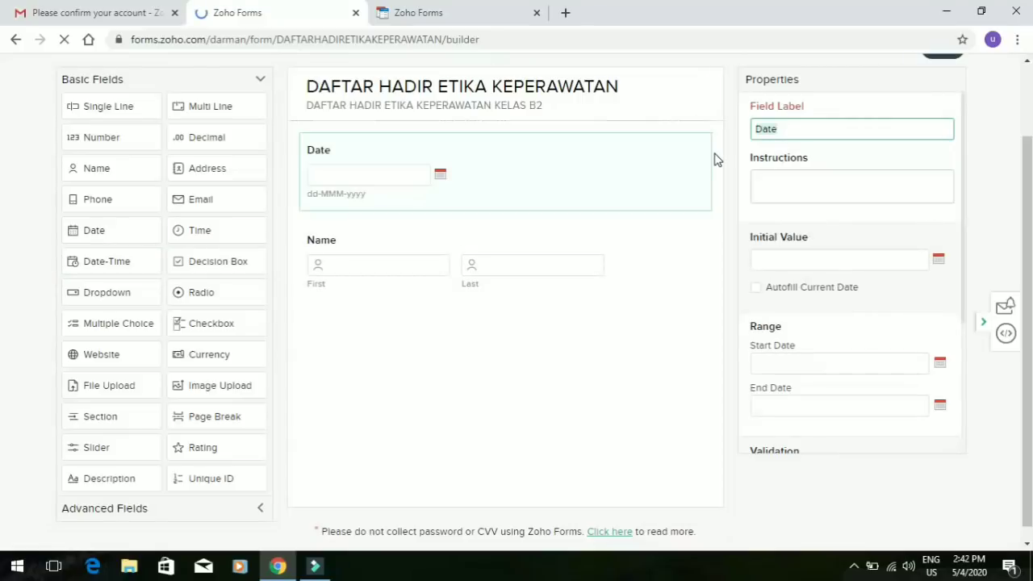
Relabel the Date field 'Hari / Tanggal'
type("Ha")
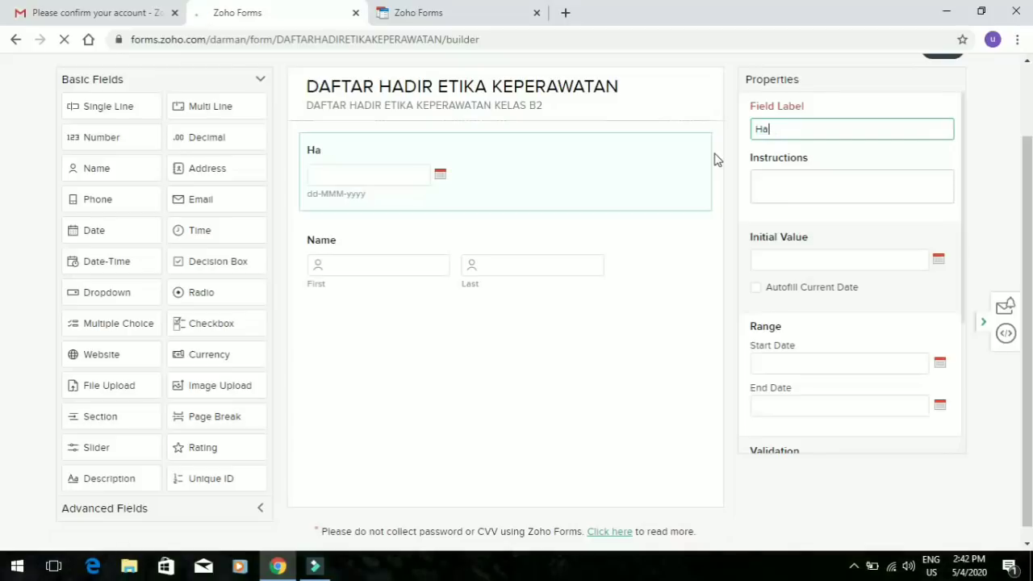
type("l")
type("i")
left_click(852, 566)
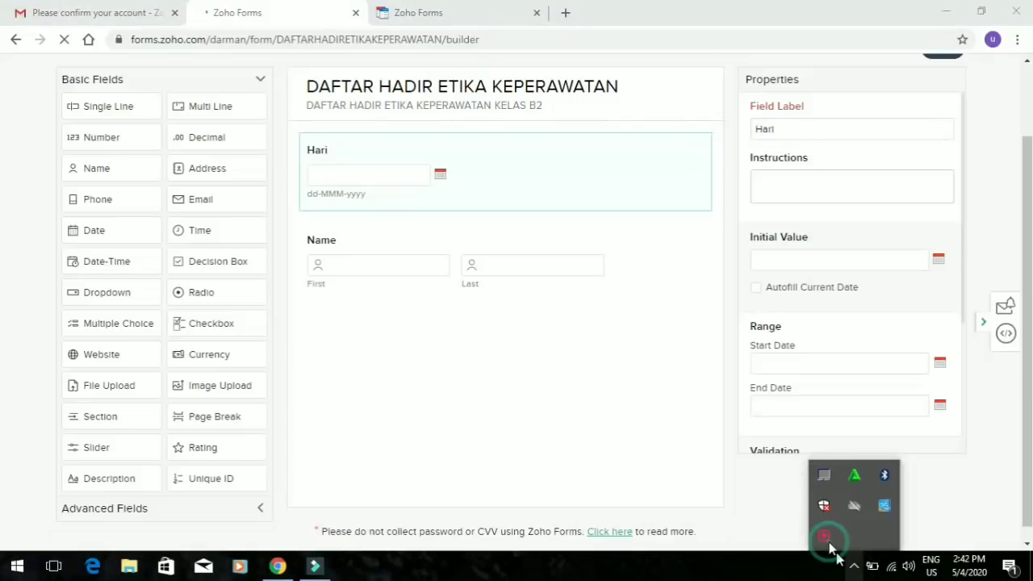
right_click(829, 546)
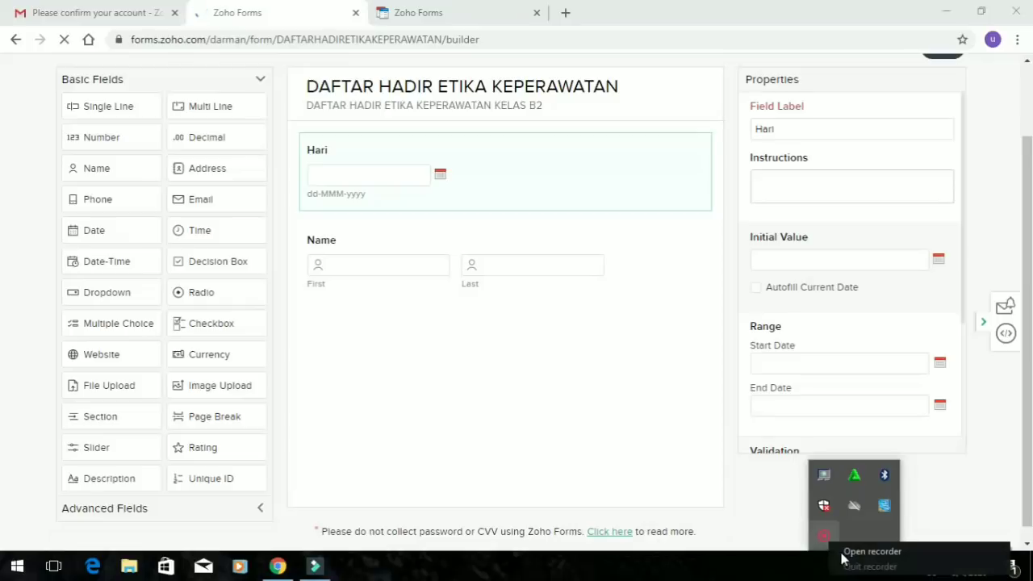
left_click(847, 552)
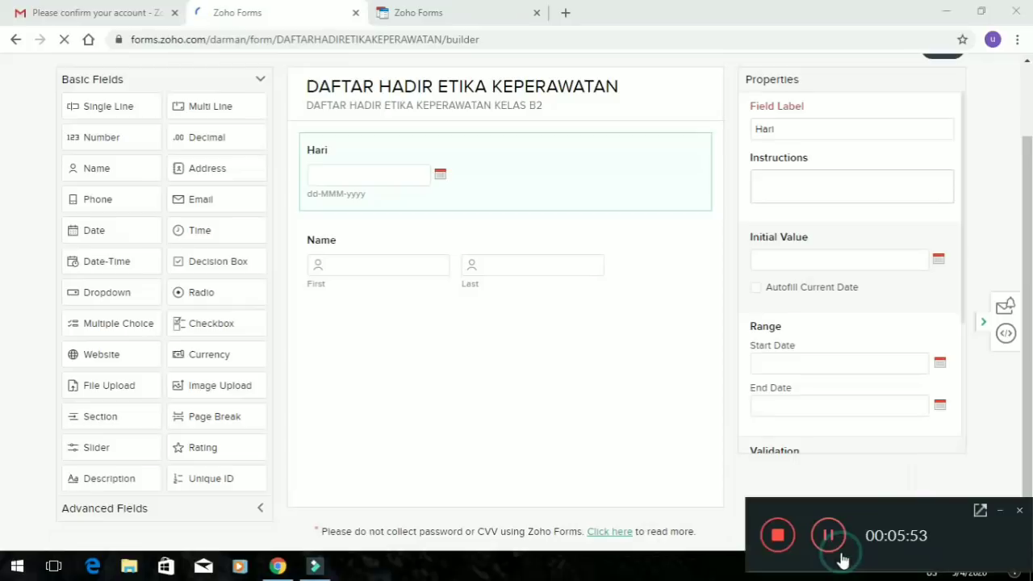
left_click(633, 491)
left_click(814, 127)
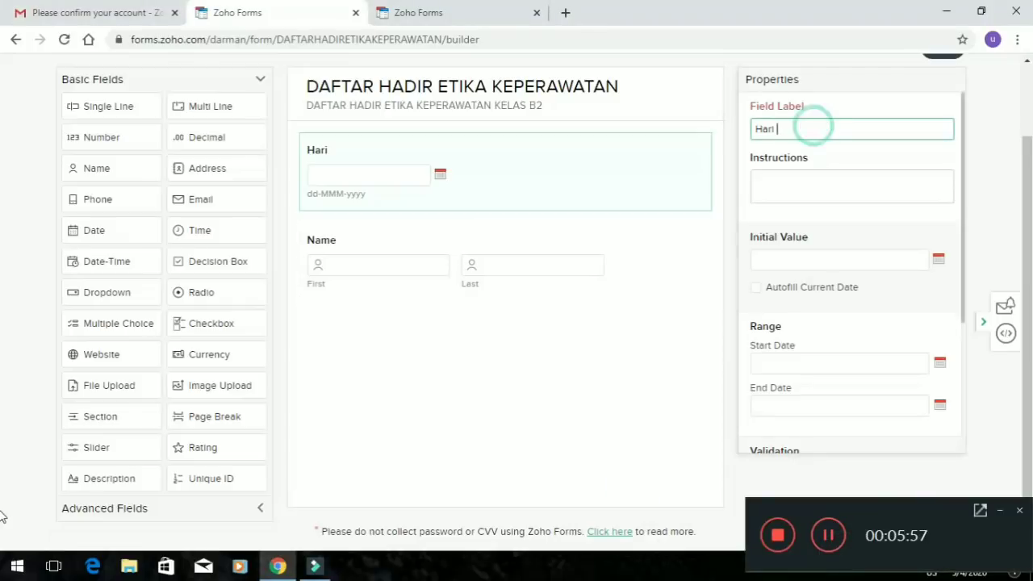
left_click(999, 512)
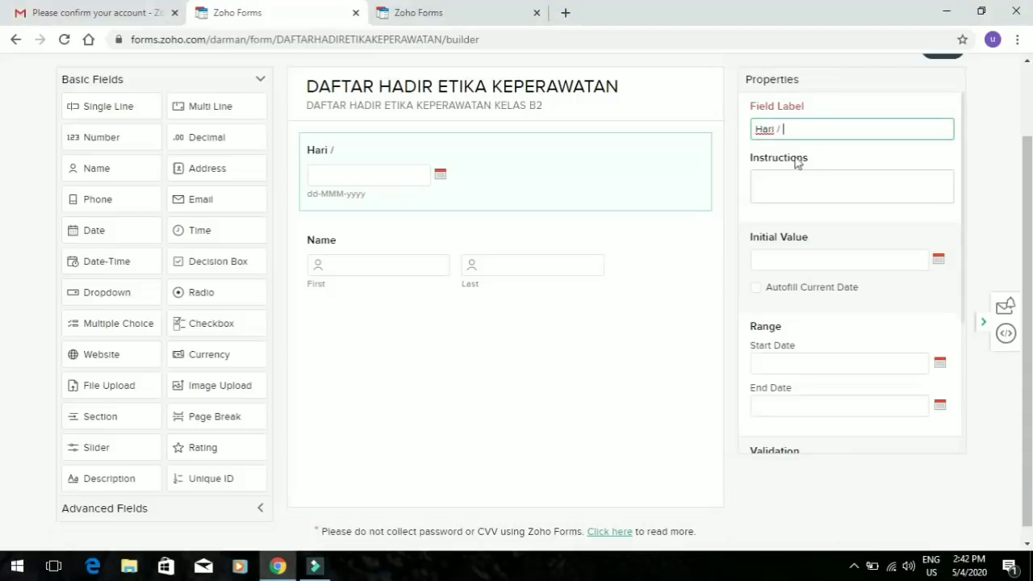
type("/ Tanggal")
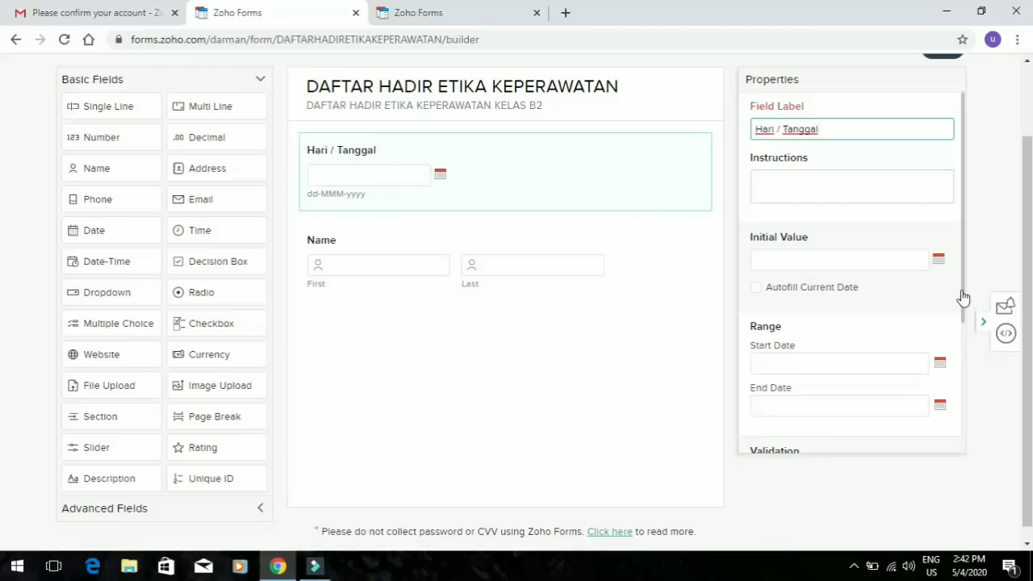
Make Hari / Tanggal mandatory and add a Number field below Name
left_click_drag(964, 297, 971, 378)
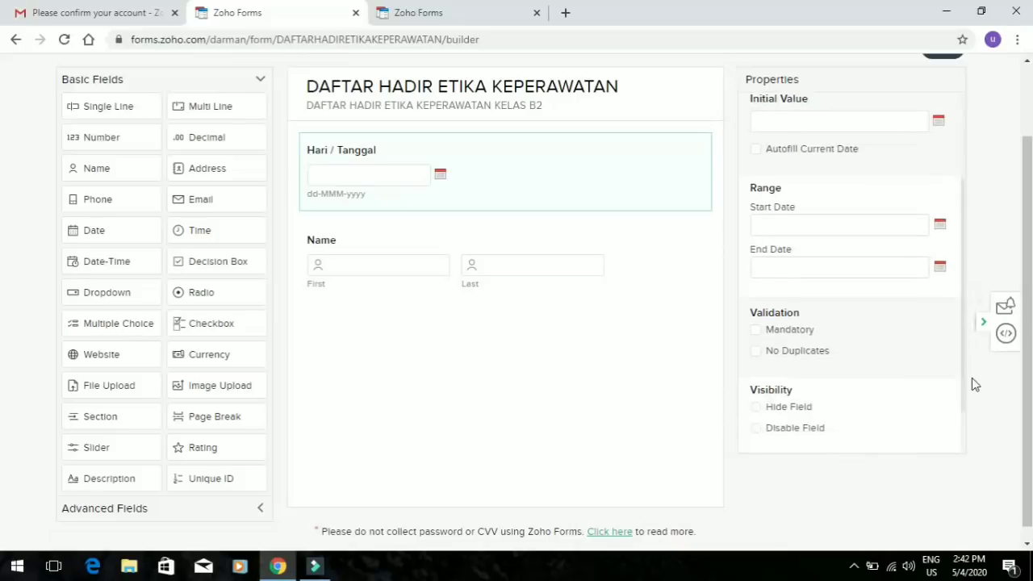
left_click(756, 331)
left_click(133, 138)
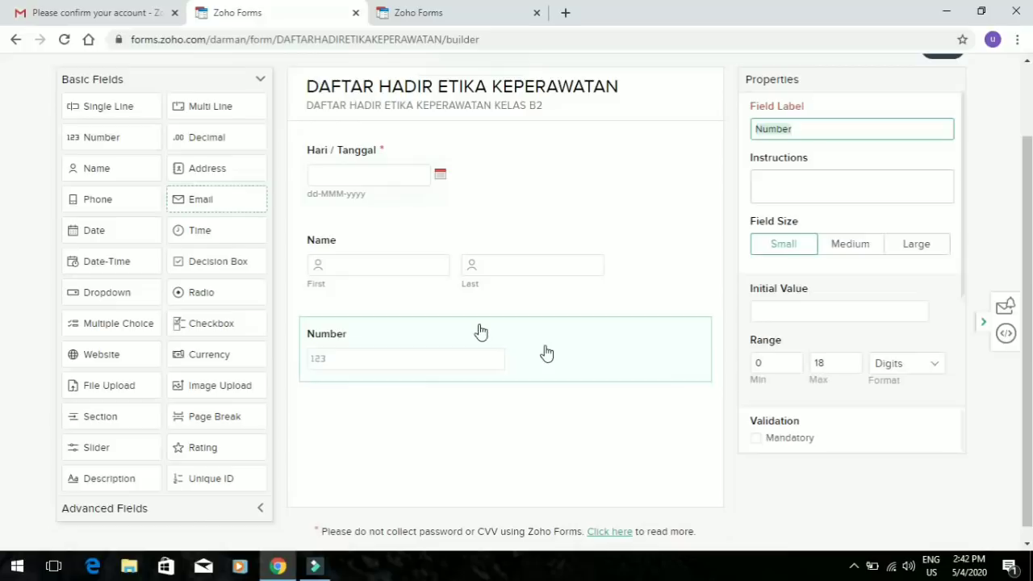
Move the Number field above Name, label it 'Stambuk/ NIM', and make it mandatory
left_click_drag(544, 343, 541, 236)
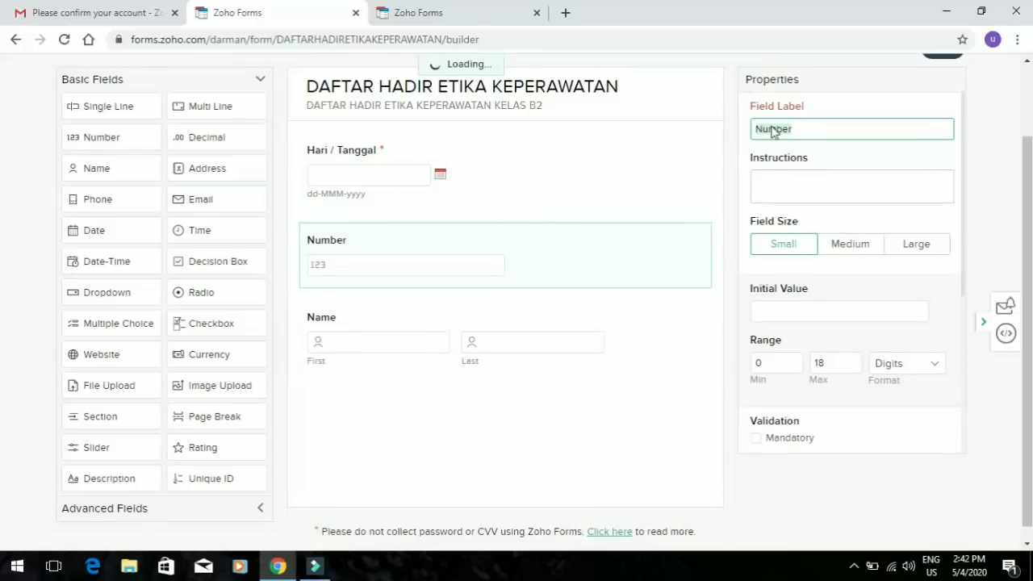
type("ST")
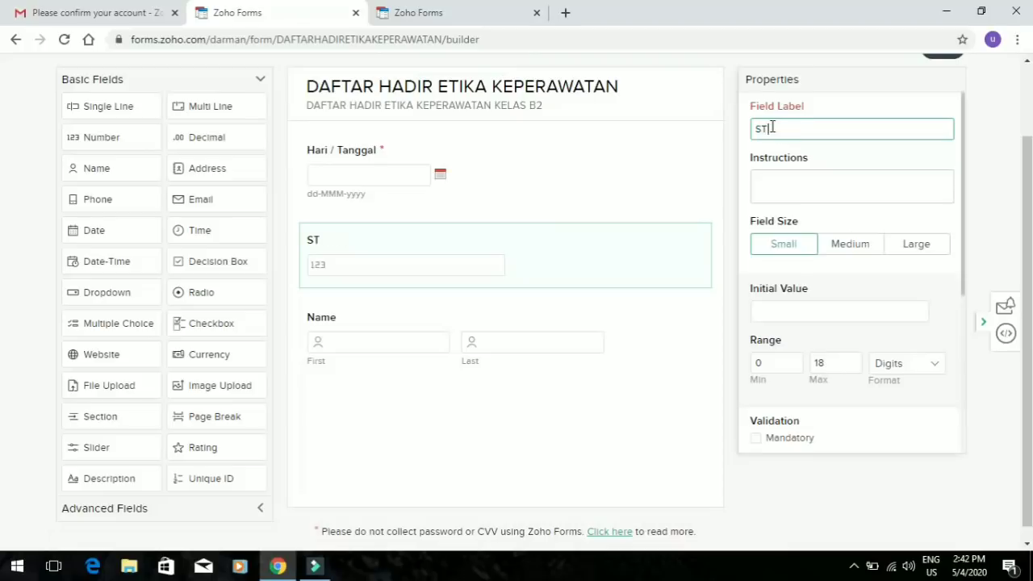
type("ambuk")
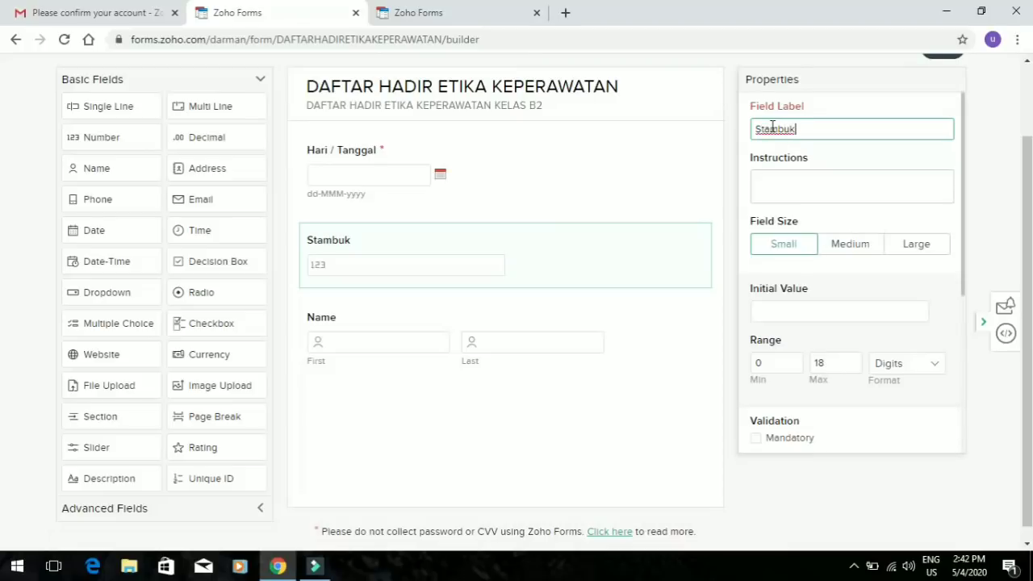
type("/")
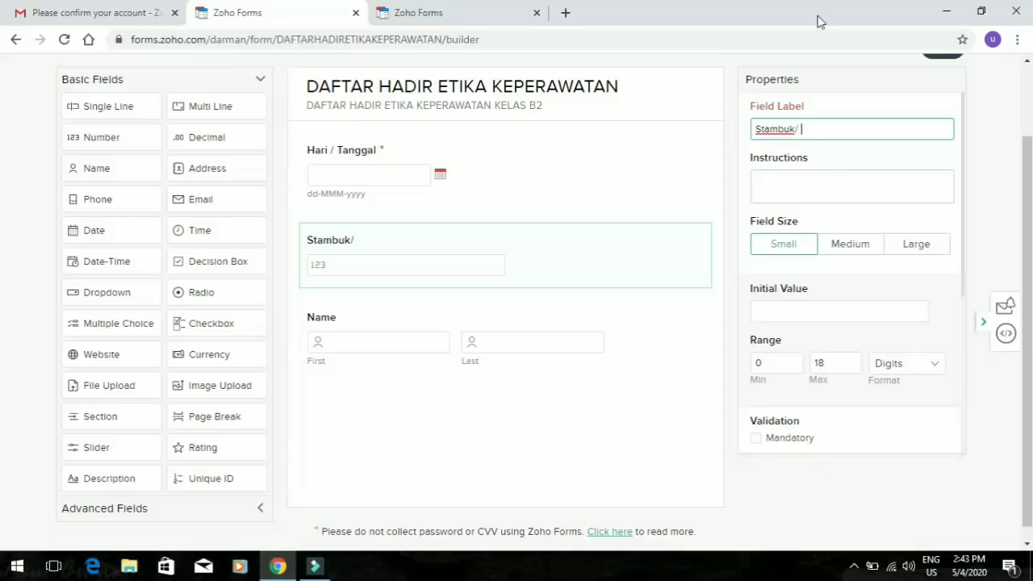
key("BackSpace")
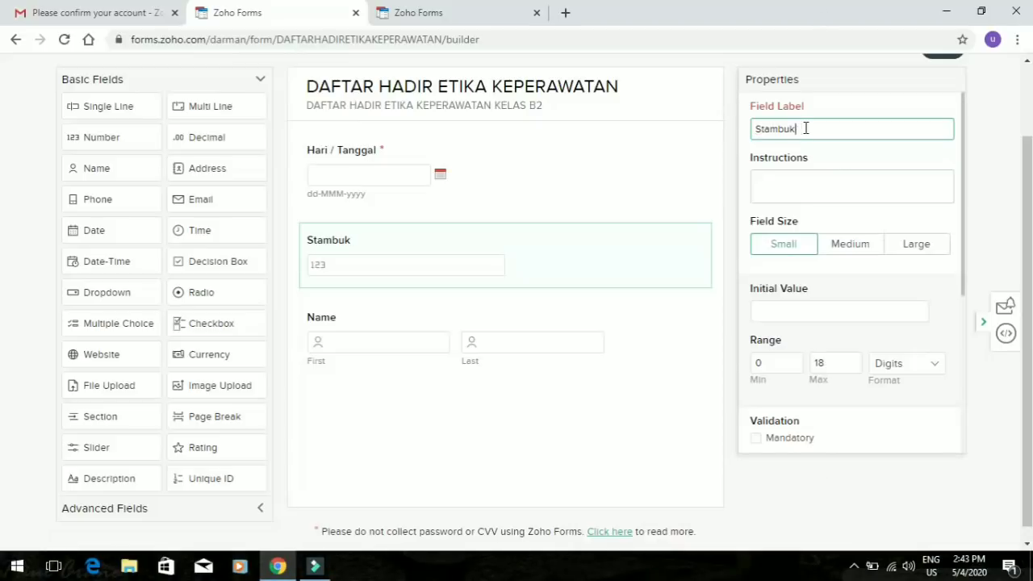
type("/")
left_click(853, 565)
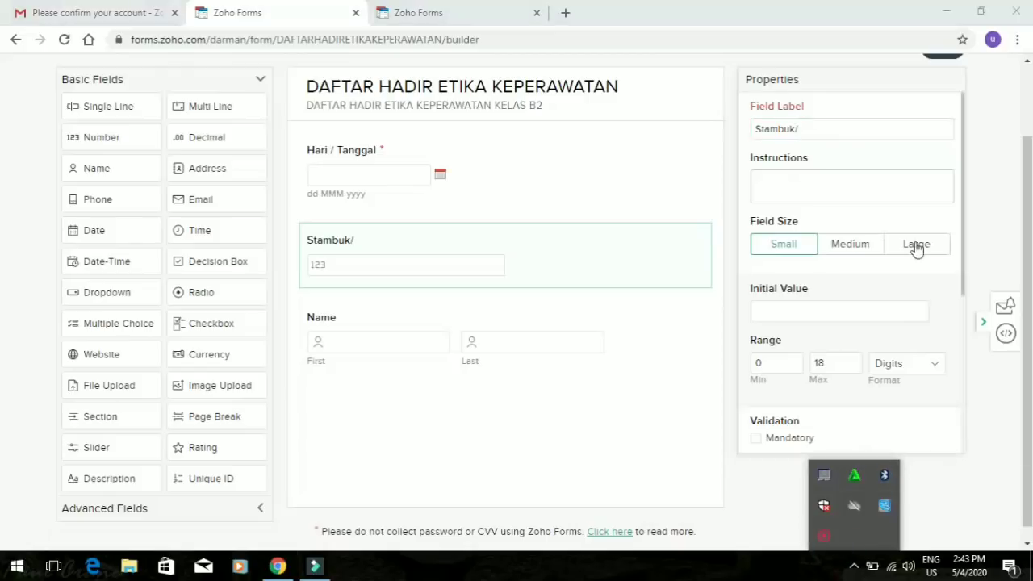
left_click(833, 129)
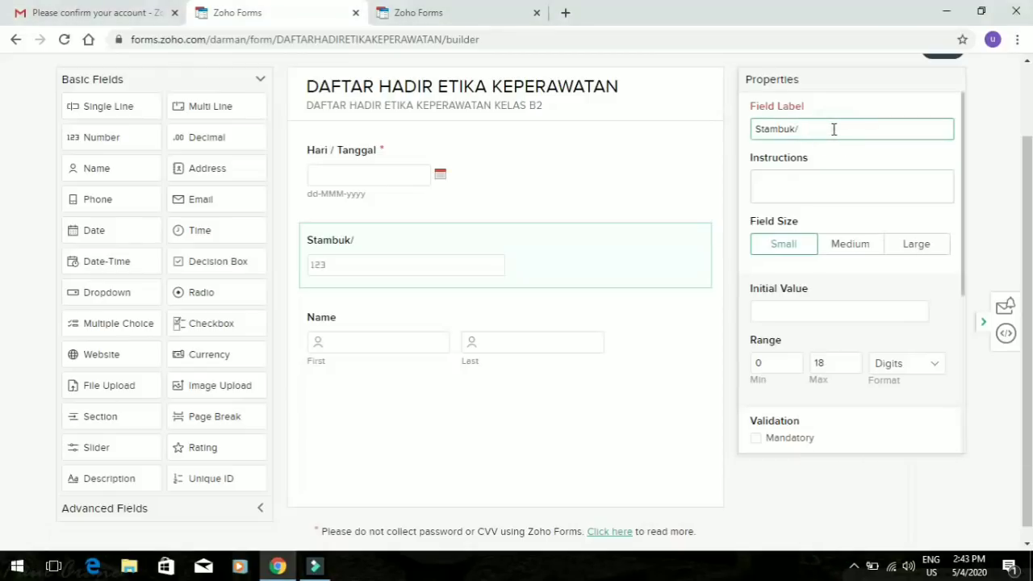
type("NIM")
left_click(757, 445)
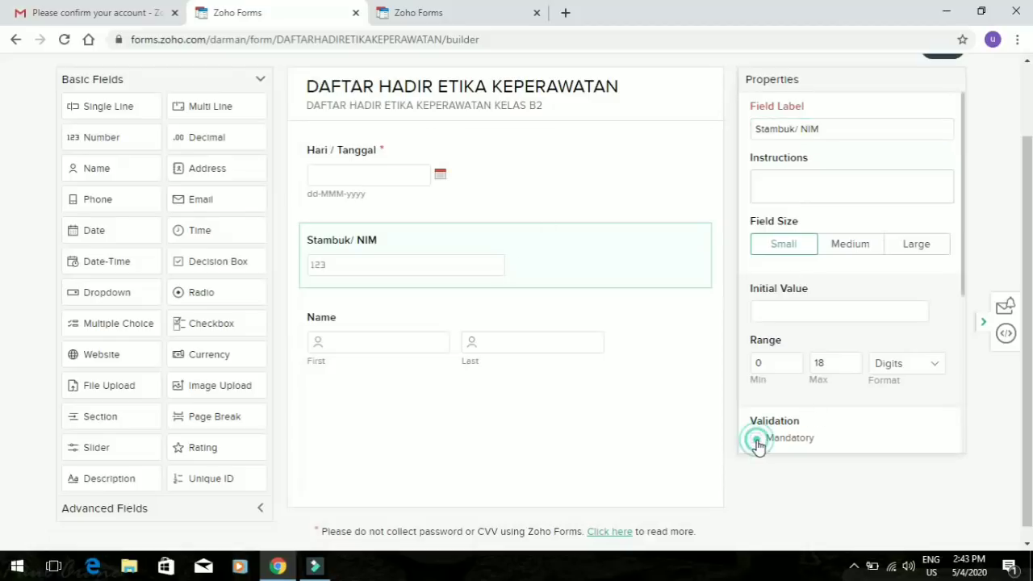
left_click(444, 355)
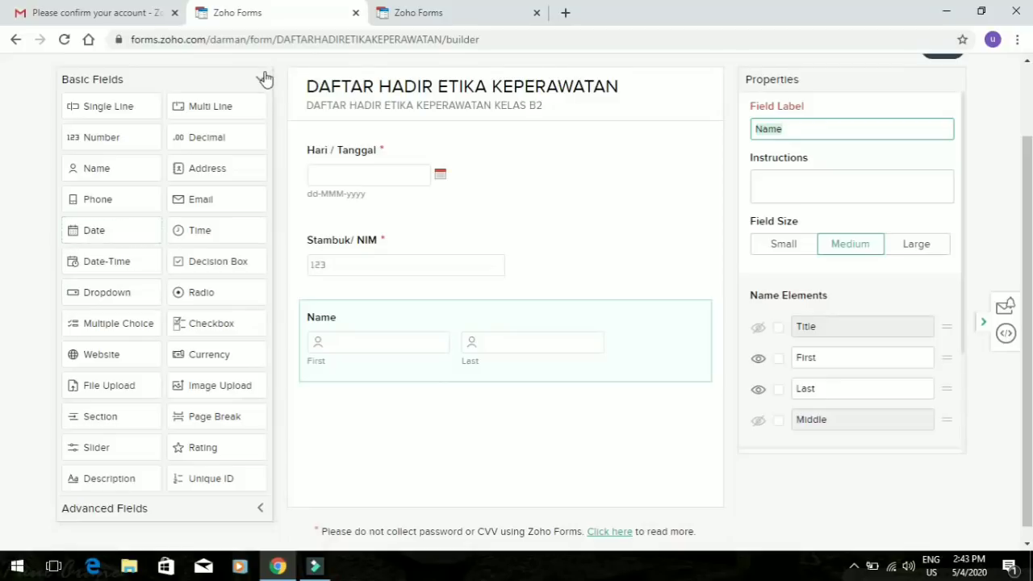
Add a dropdown labelled Nama and fill its first three choices with student names
left_click(117, 292)
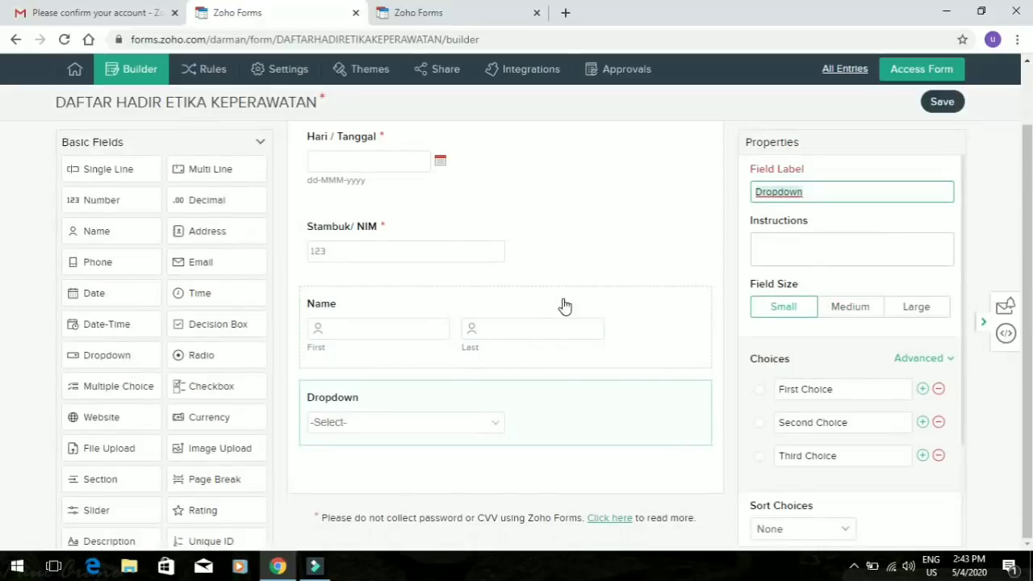
type("Nama")
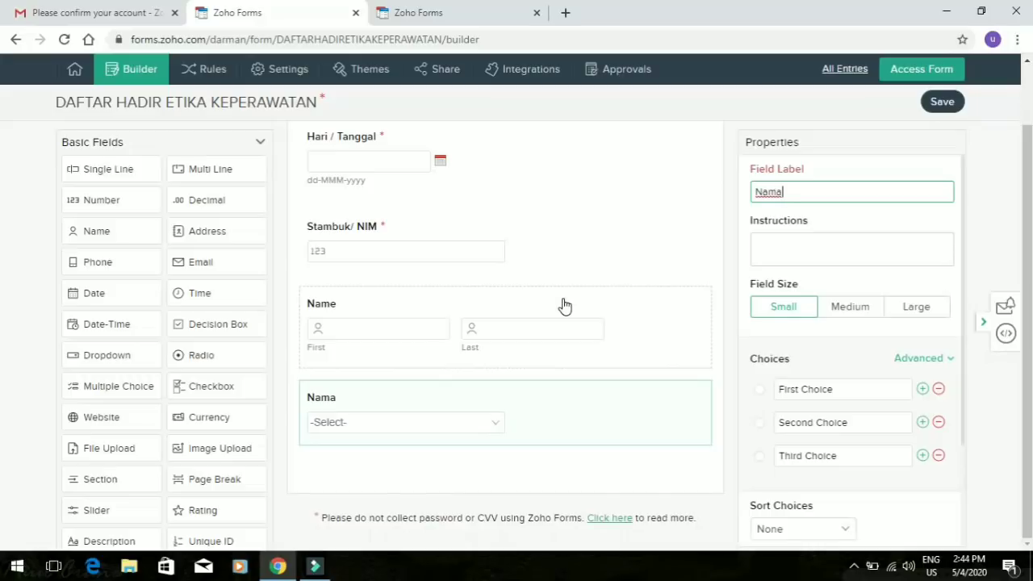
left_click(788, 390)
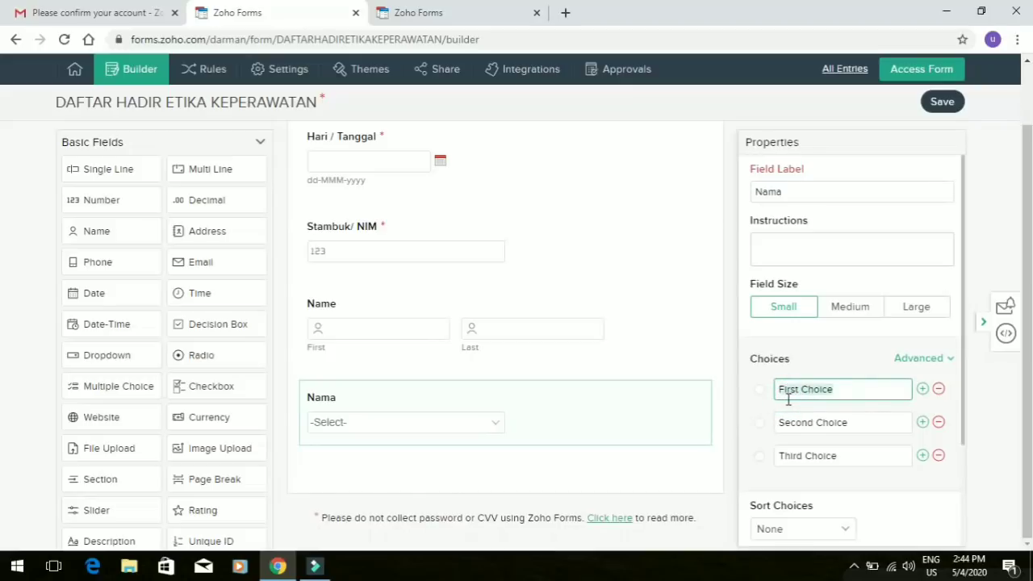
type("Sudarman")
left_click(820, 428)
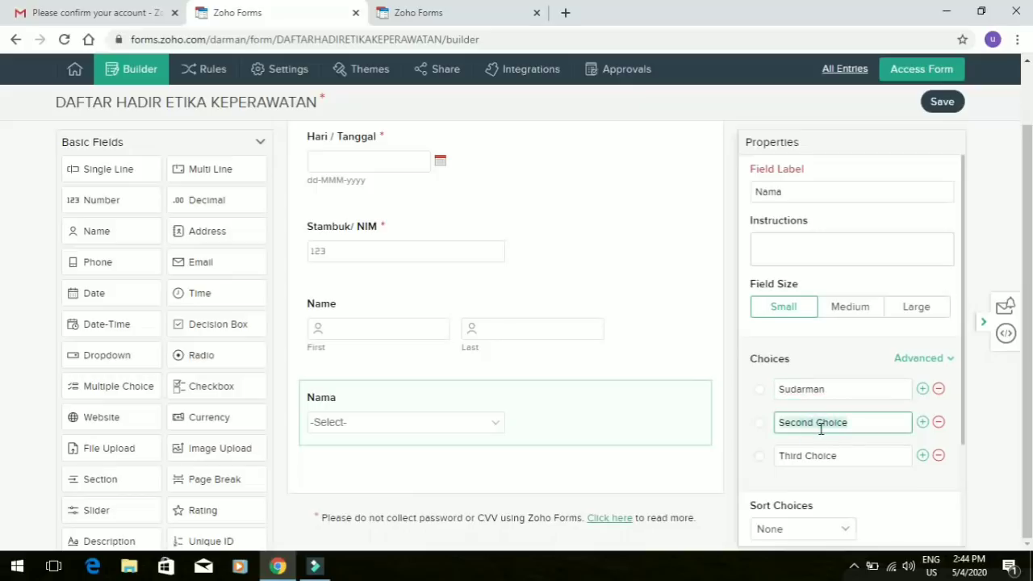
type("Hukma")
left_click(819, 456)
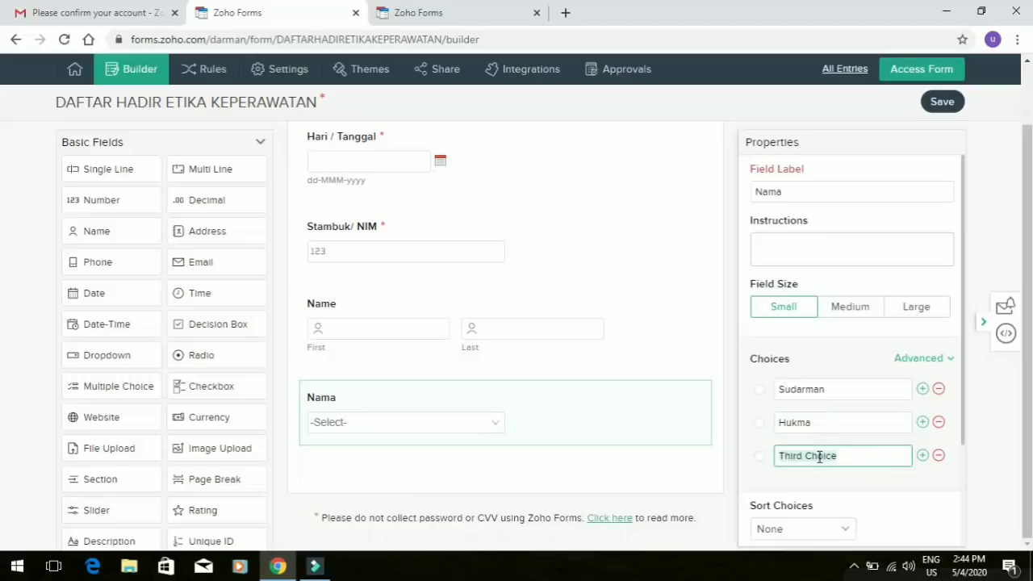
type("Andi")
Append two more choices, including kdkkdk, then delete the Nama dropdown field
left_click(922, 456)
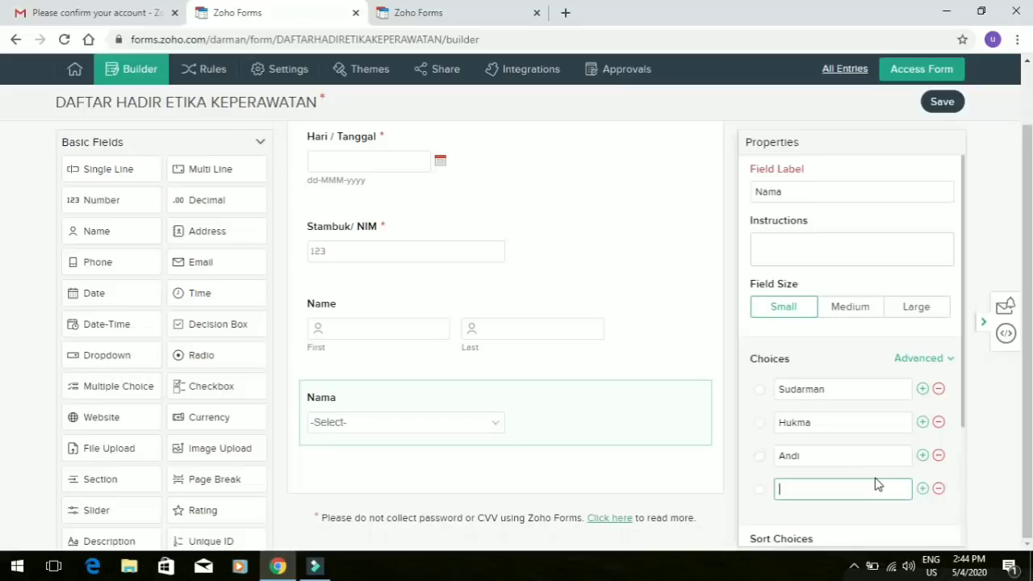
type("Ena")
left_click(923, 489)
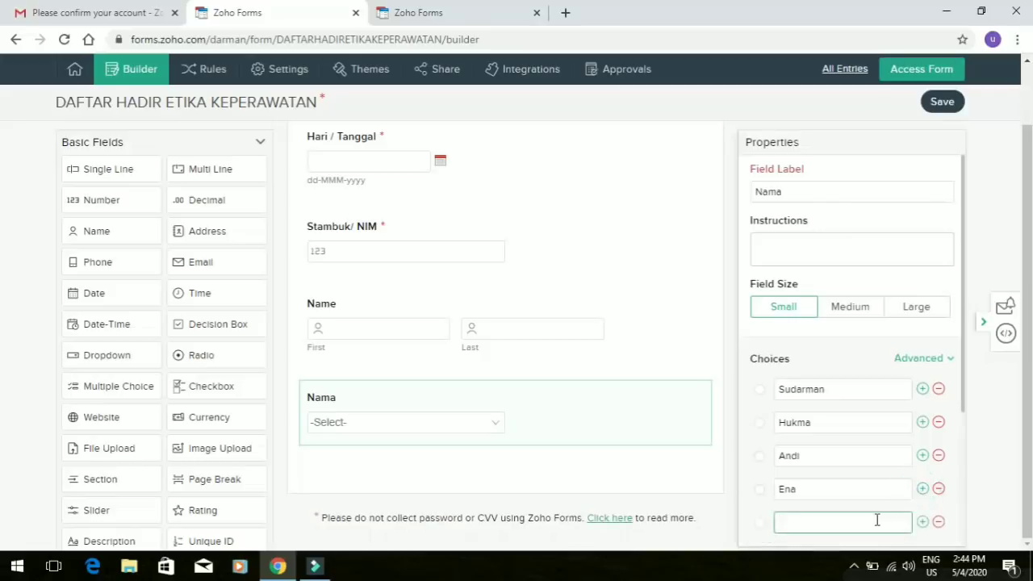
type("kdkkdk")
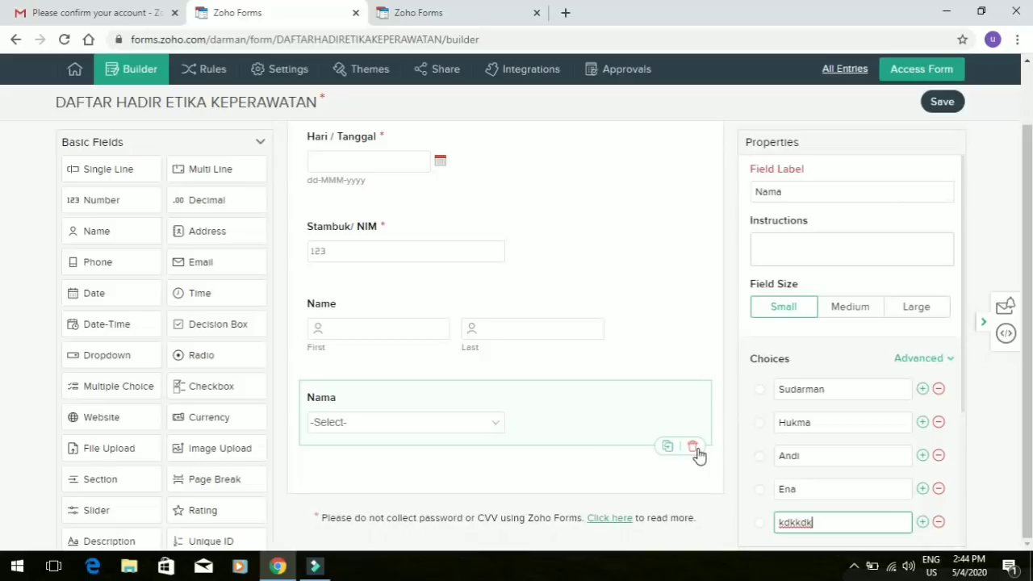
left_click(697, 450)
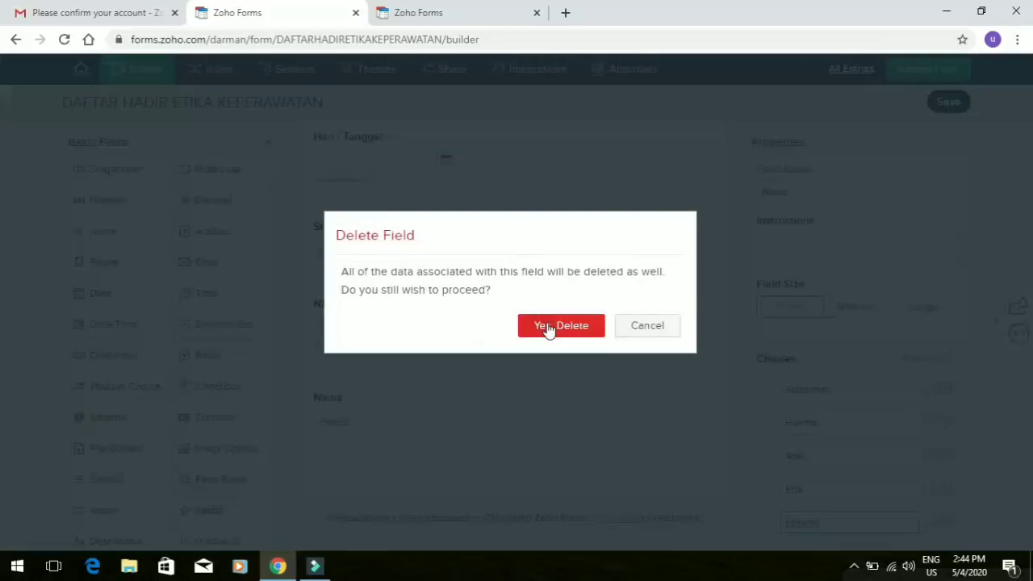
left_click(547, 327)
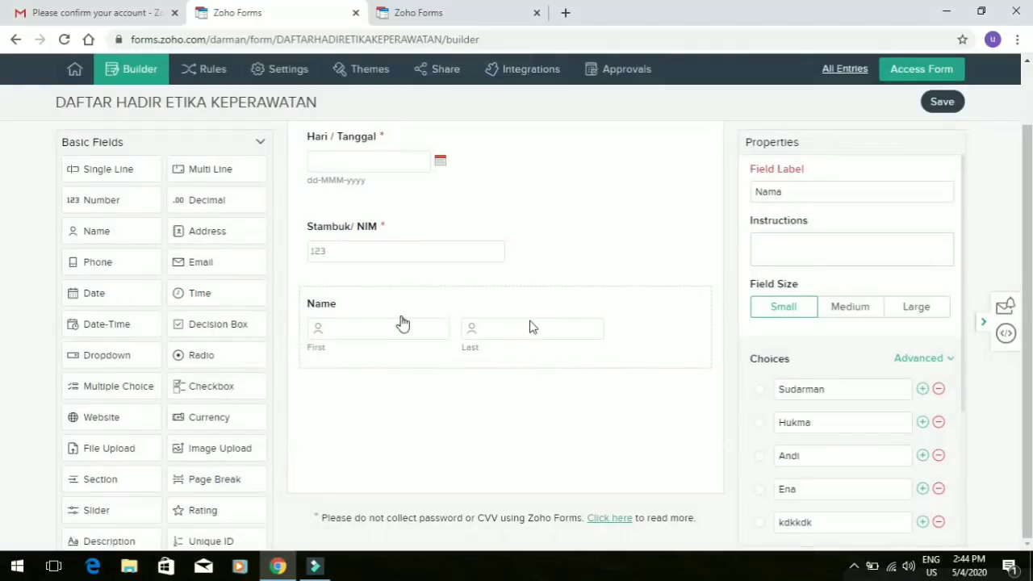
Add a mandatory Signature field from Advanced Fields and relabel it 'Tanda Tangan'
left_click(260, 141)
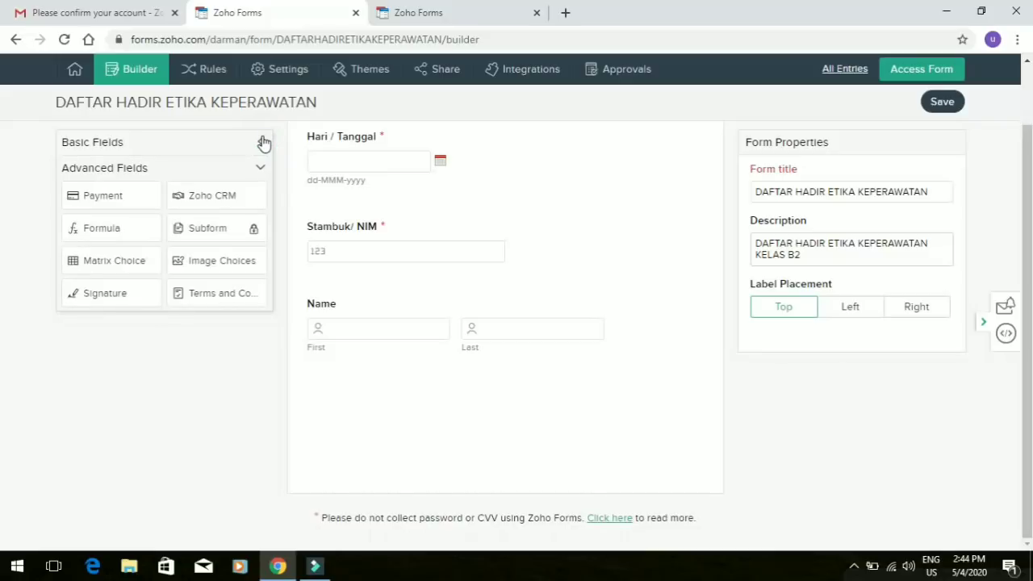
left_click(129, 297)
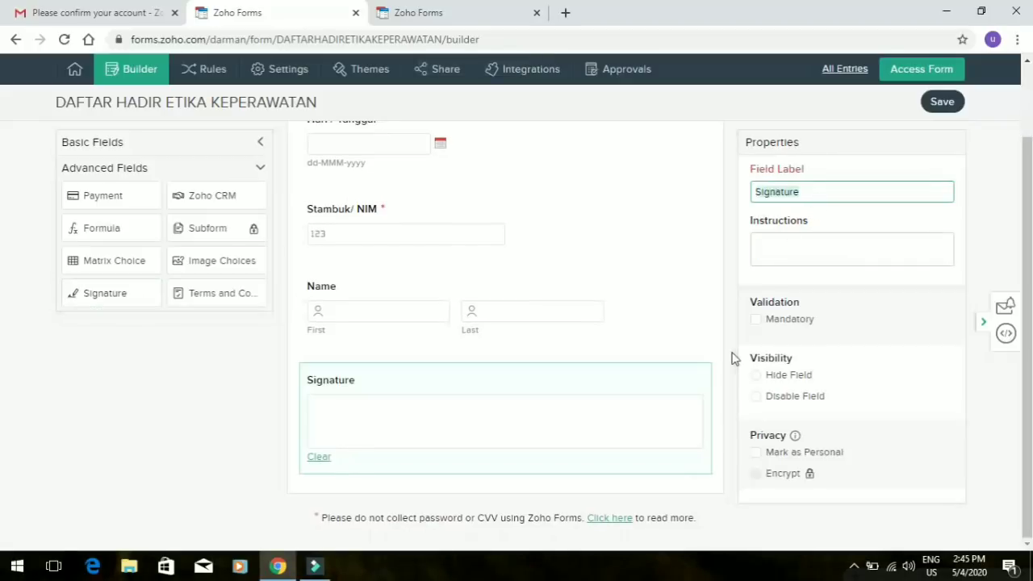
left_click(759, 321)
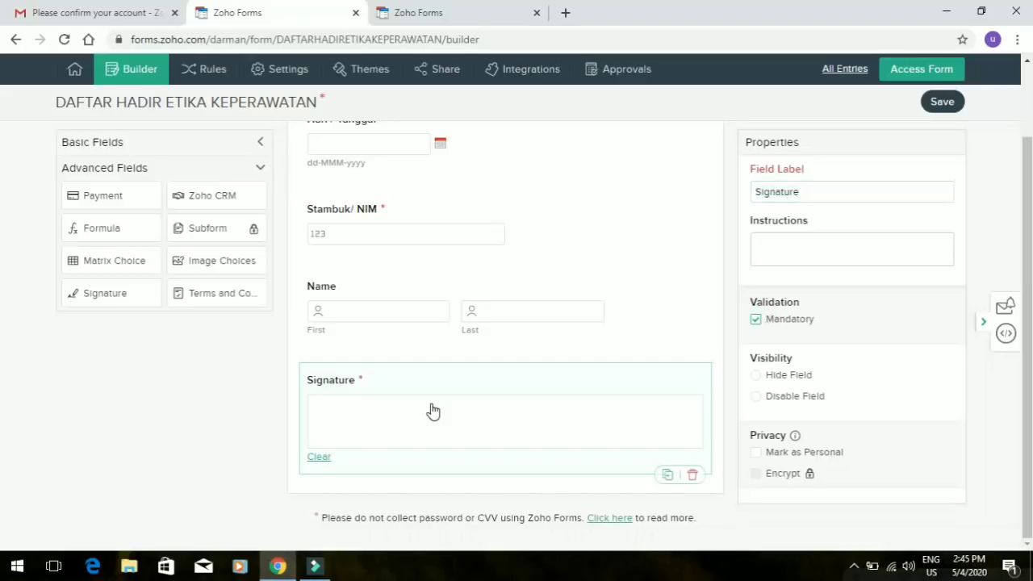
left_click(780, 197)
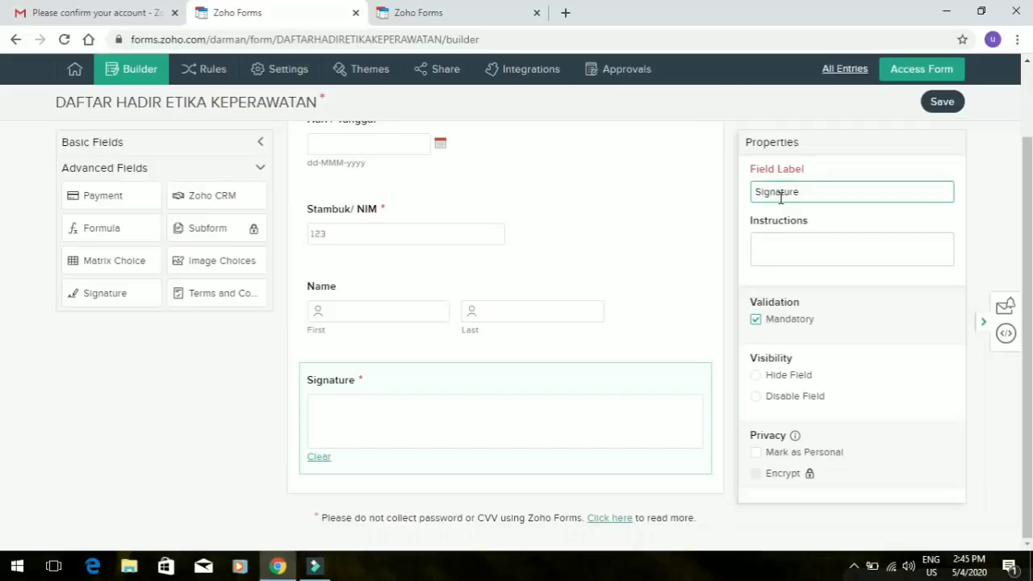
double_click(780, 197)
type("Tanda ")
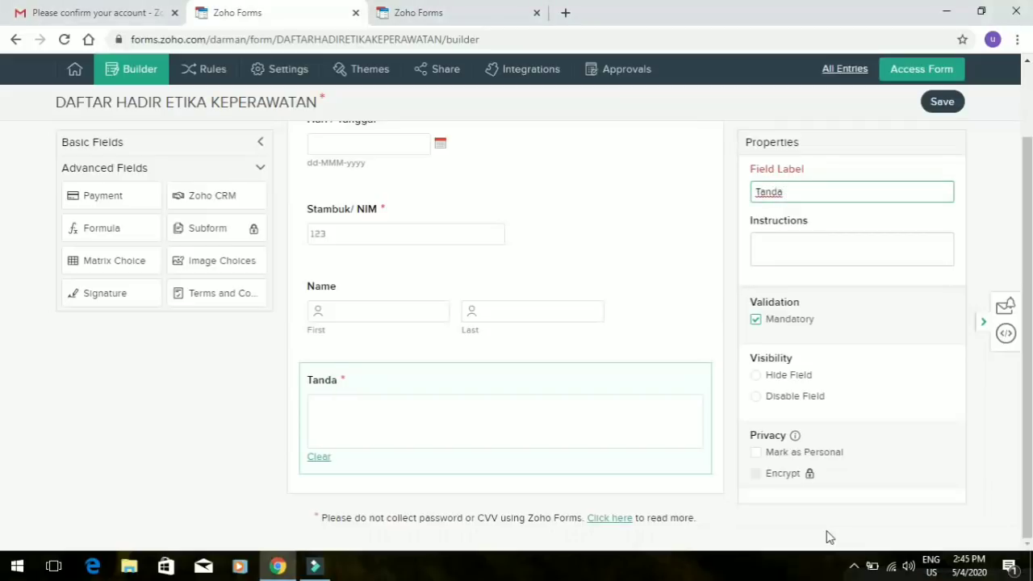
type("Tangan")
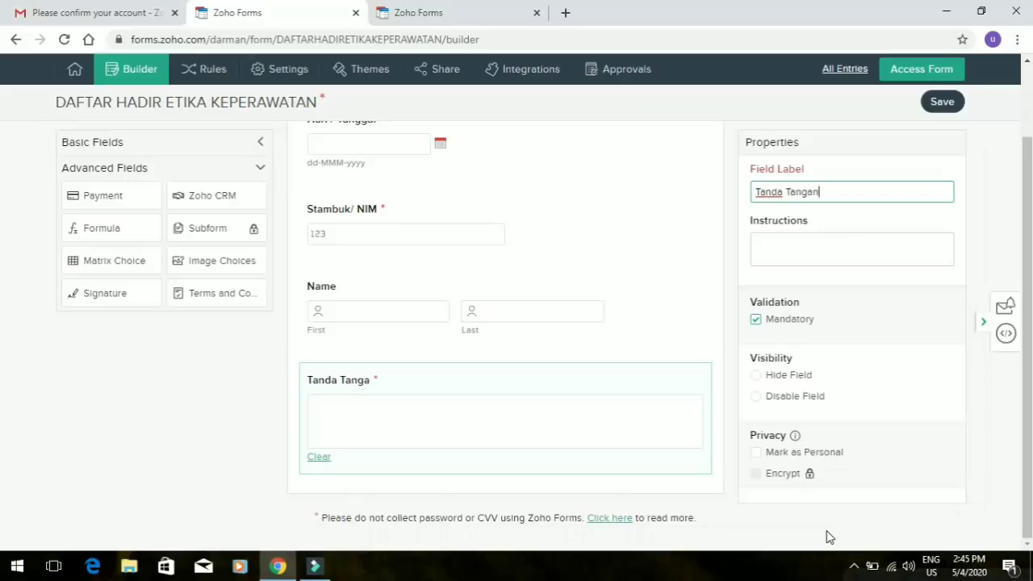
left_click(248, 412)
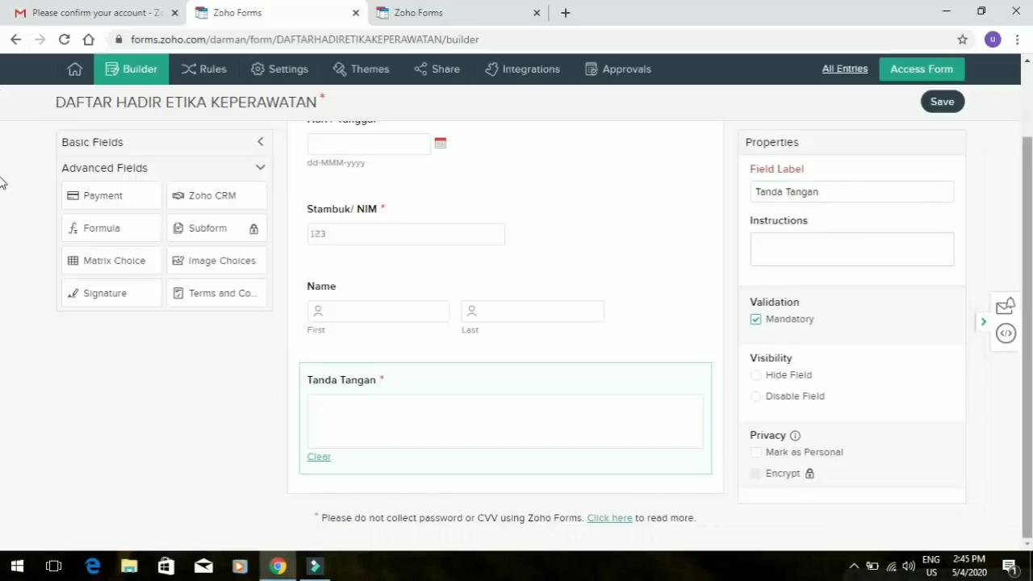
scroll(2, 129, "up", 2)
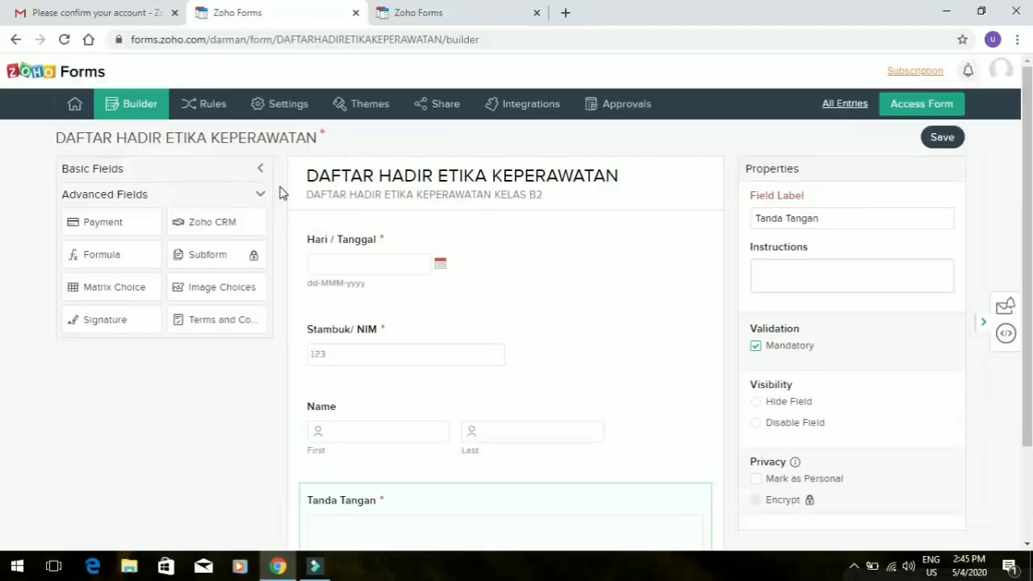
Add a mandatory Jenis Kelamin dropdown with only Laki-Laki and Perempuan as choices
left_click(225, 169)
left_click(227, 175)
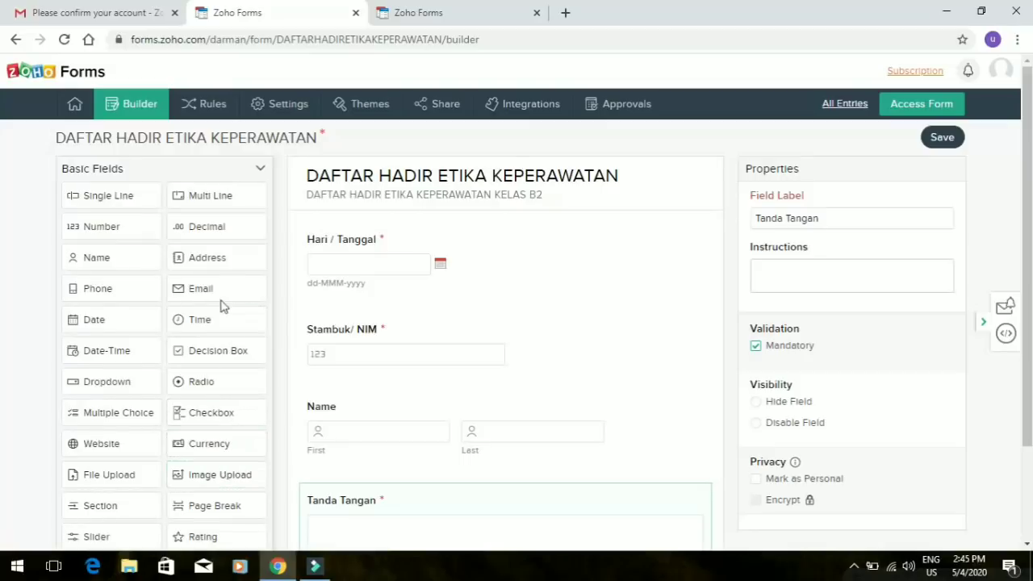
left_click(115, 386)
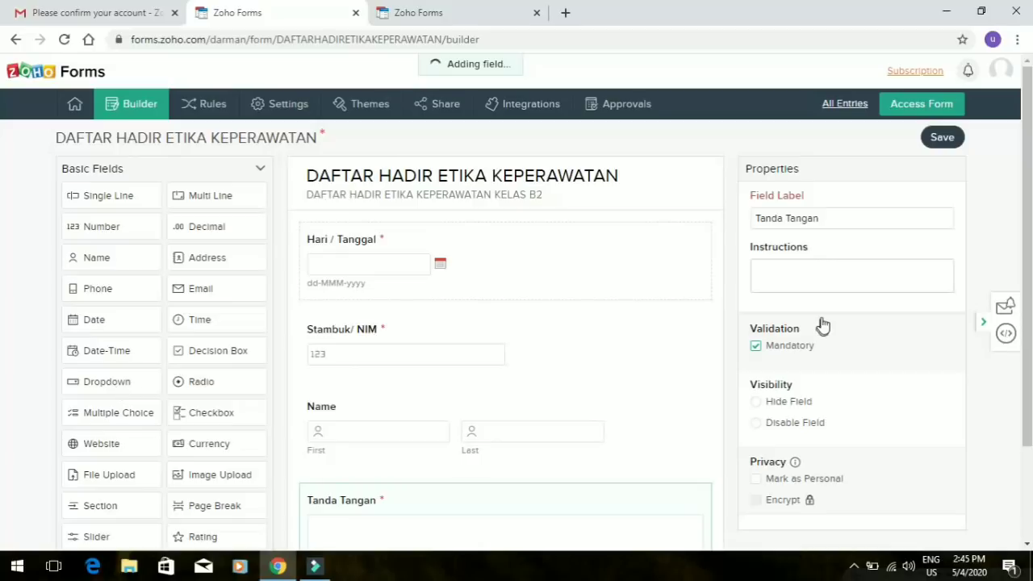
type("J")
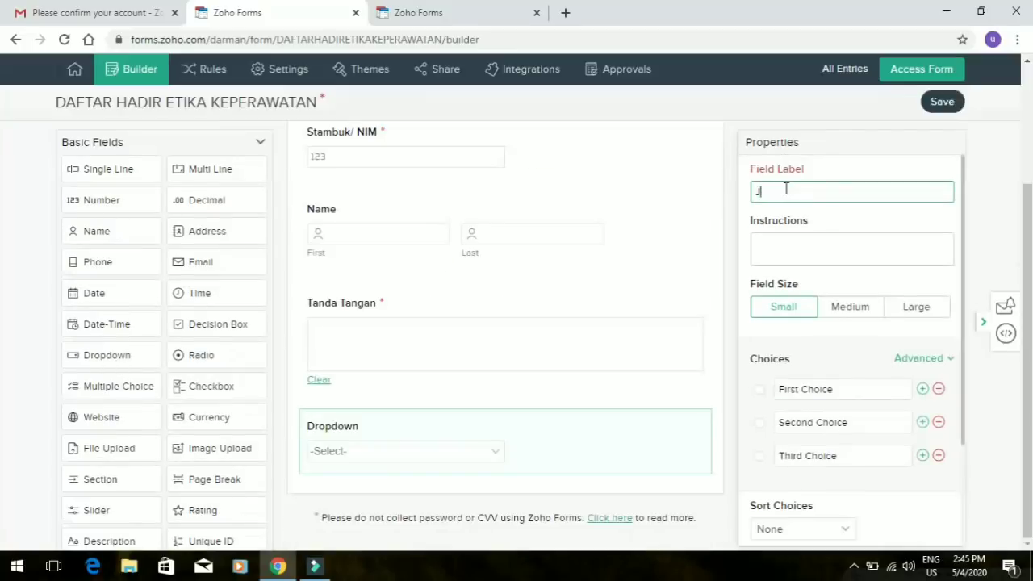
type("enis ")
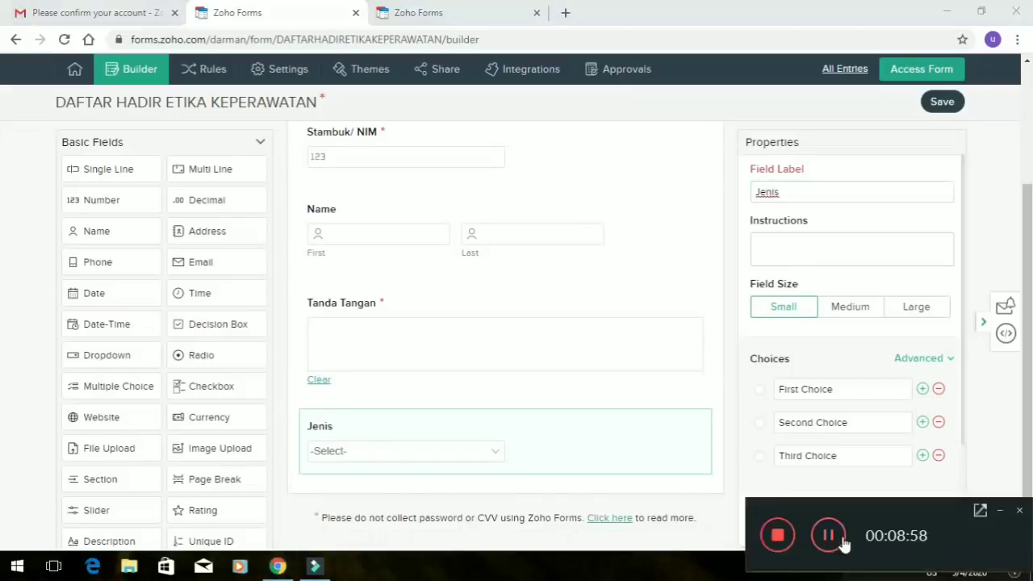
type("Kela")
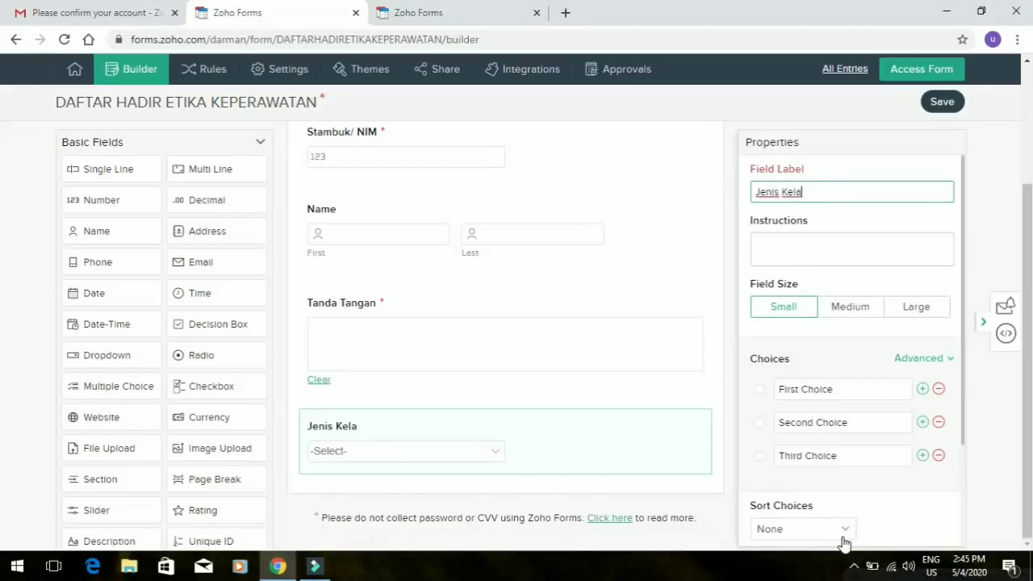
type("min")
left_click(823, 388)
type("Laki-")
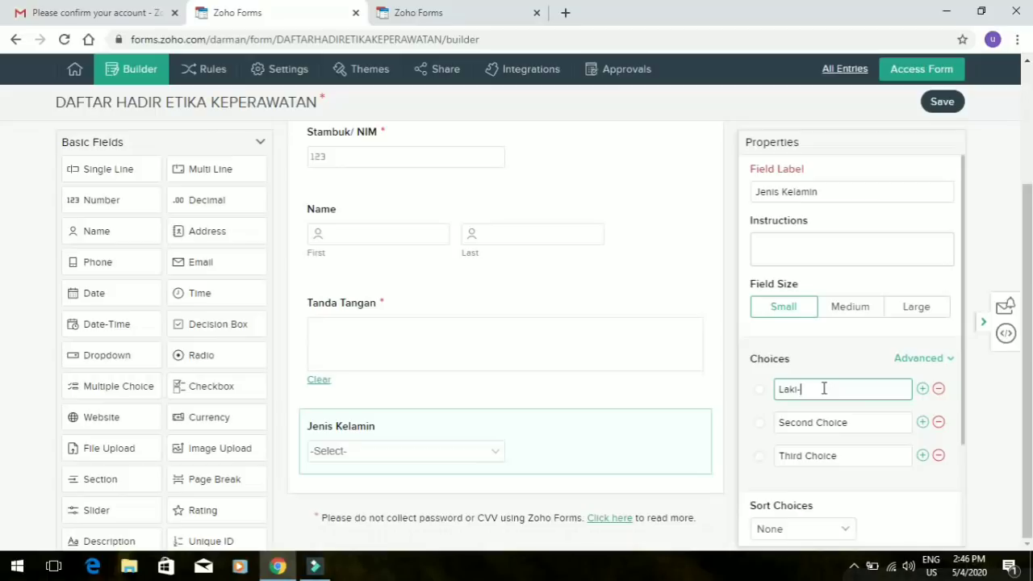
type("Laki")
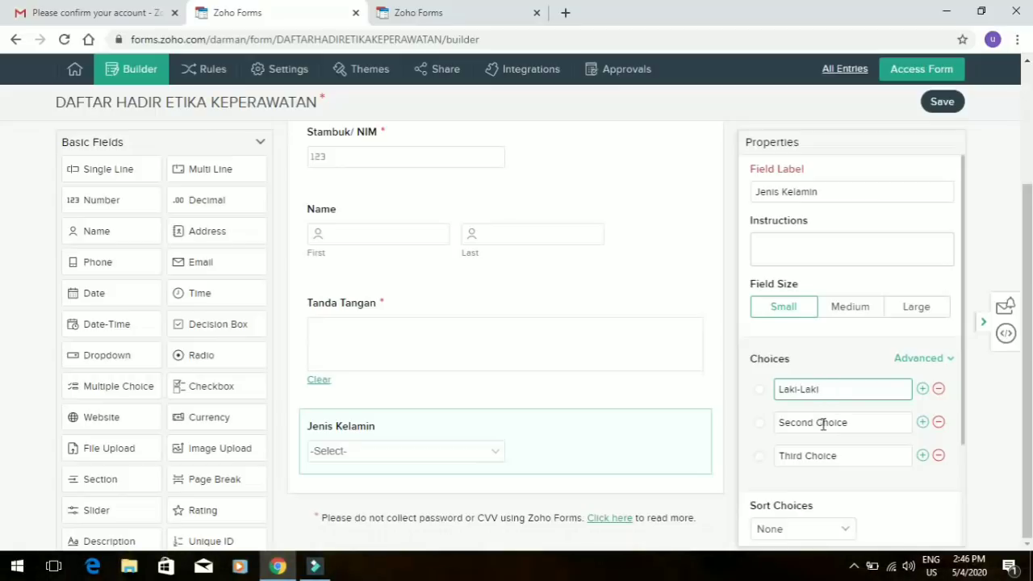
left_click(823, 423)
type("Pere")
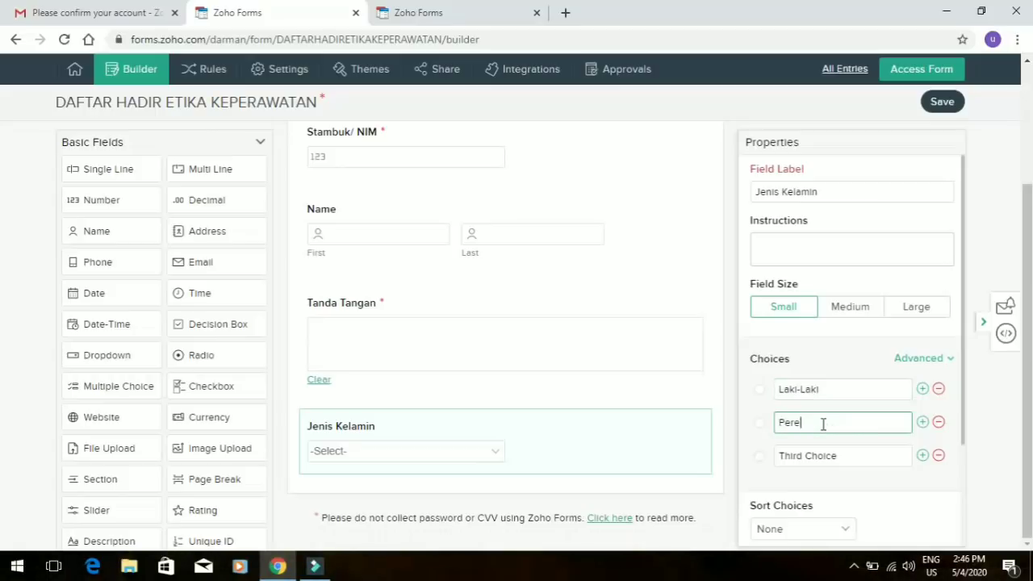
type("mpuan")
left_click(938, 455)
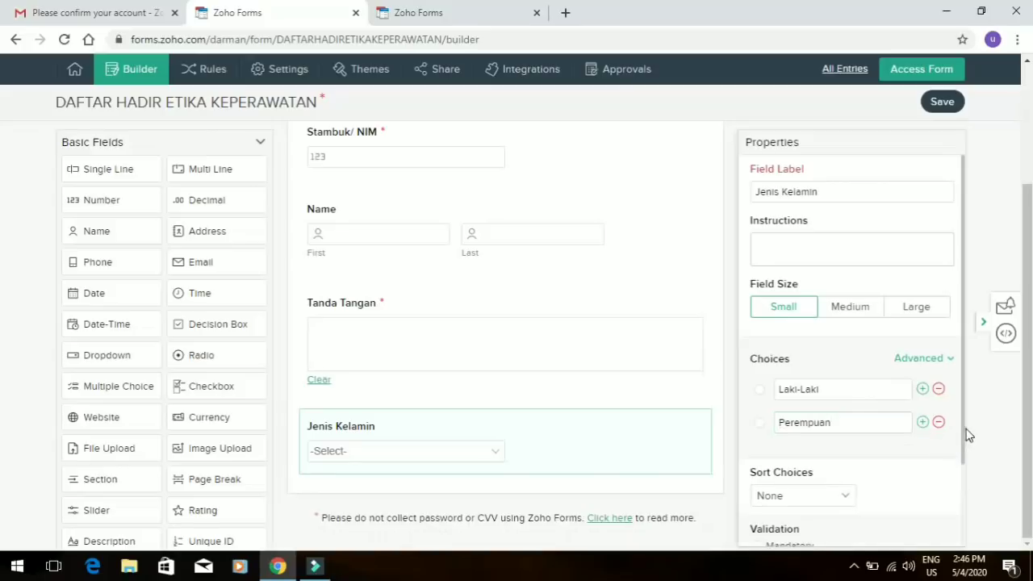
left_click(962, 428)
scroll(855, 492, "down", 1)
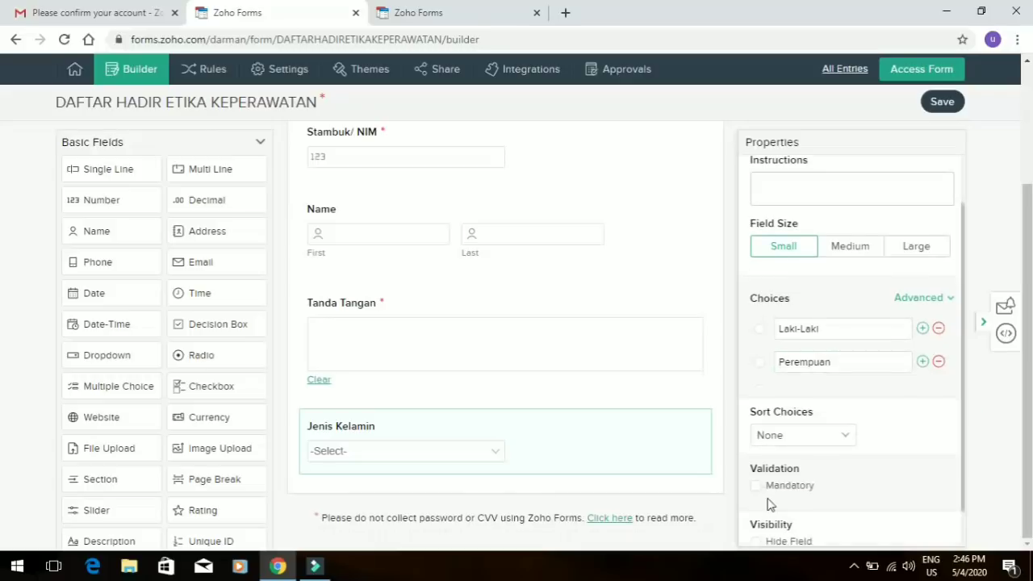
left_click(758, 487)
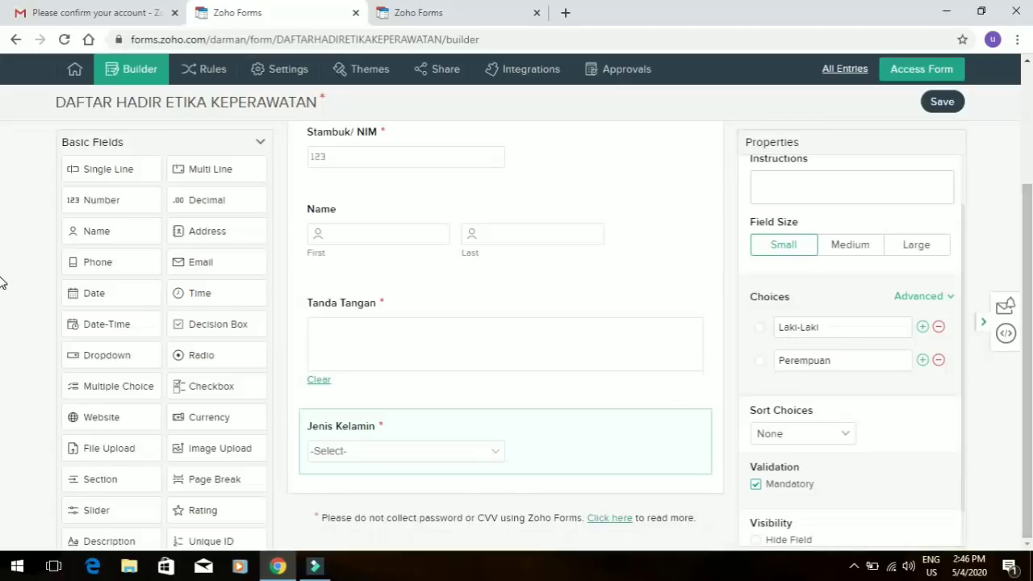
Drag Jenis Kelamin above Tanda Tangan, save the form, and go to its Share page
left_click(619, 453)
left_click_drag(633, 300, 616, 376)
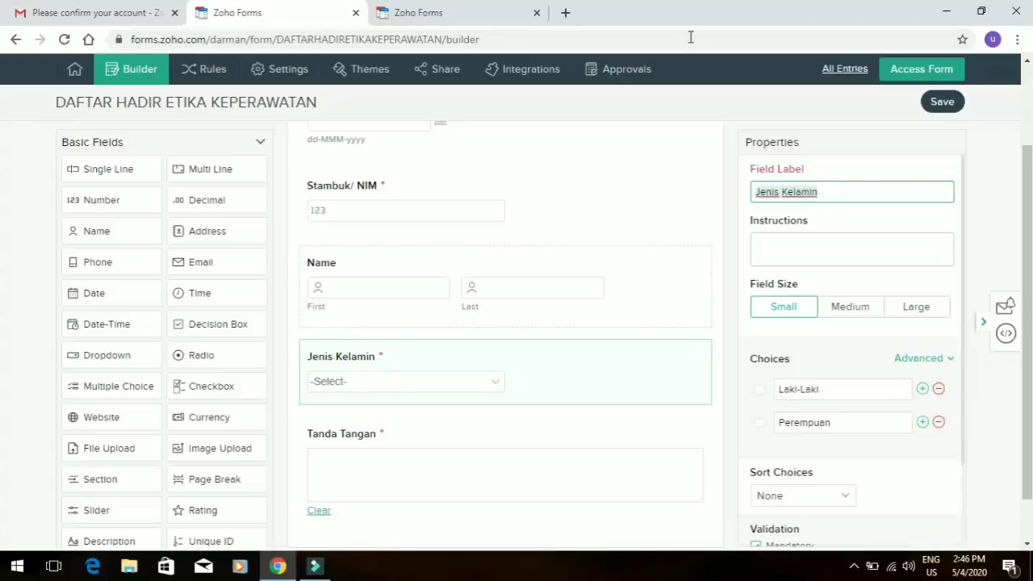
left_click(940, 104)
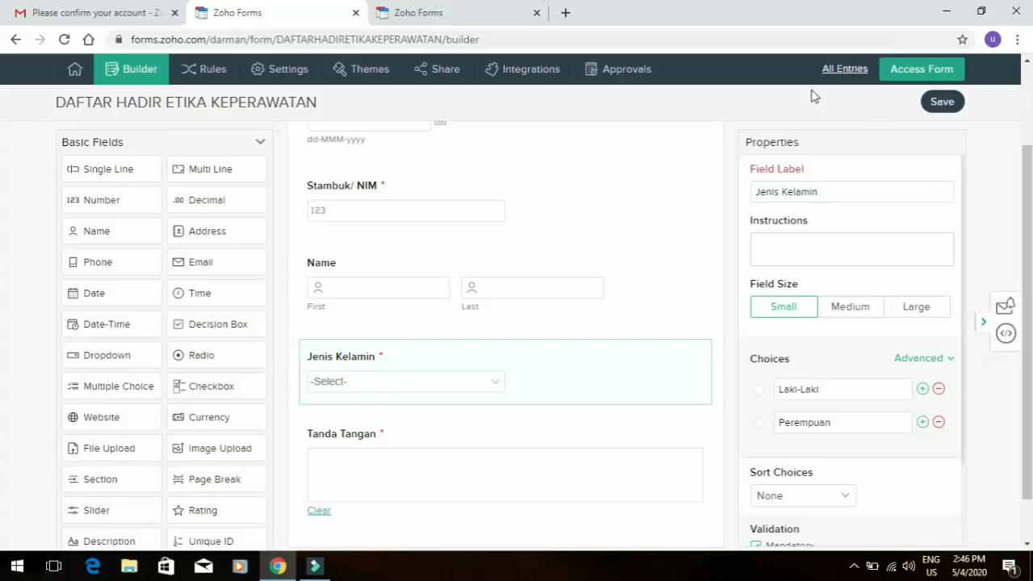
left_click(436, 78)
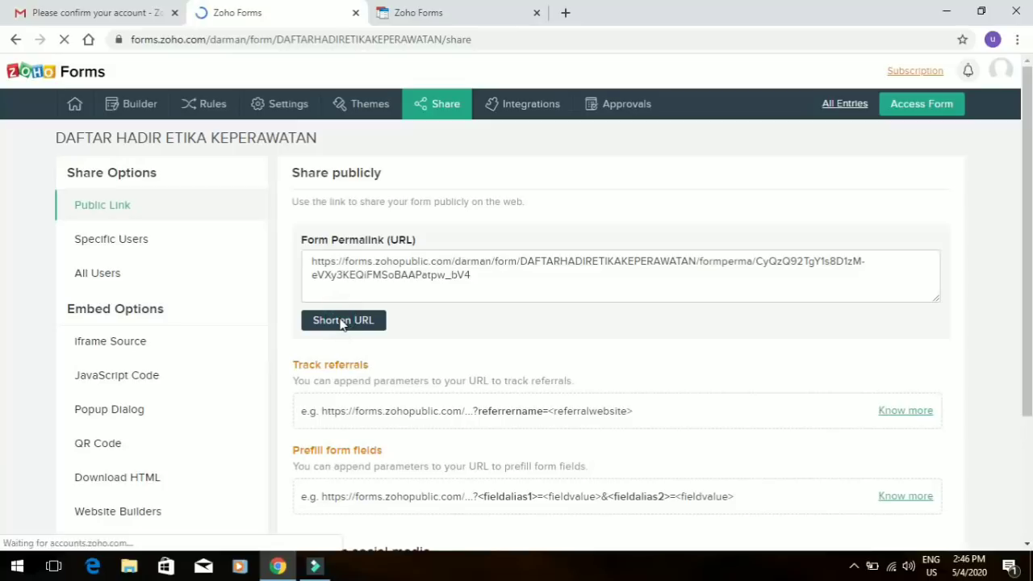
Shorten the form's public link and copy the zfrmz.com short URL
left_click(342, 320)
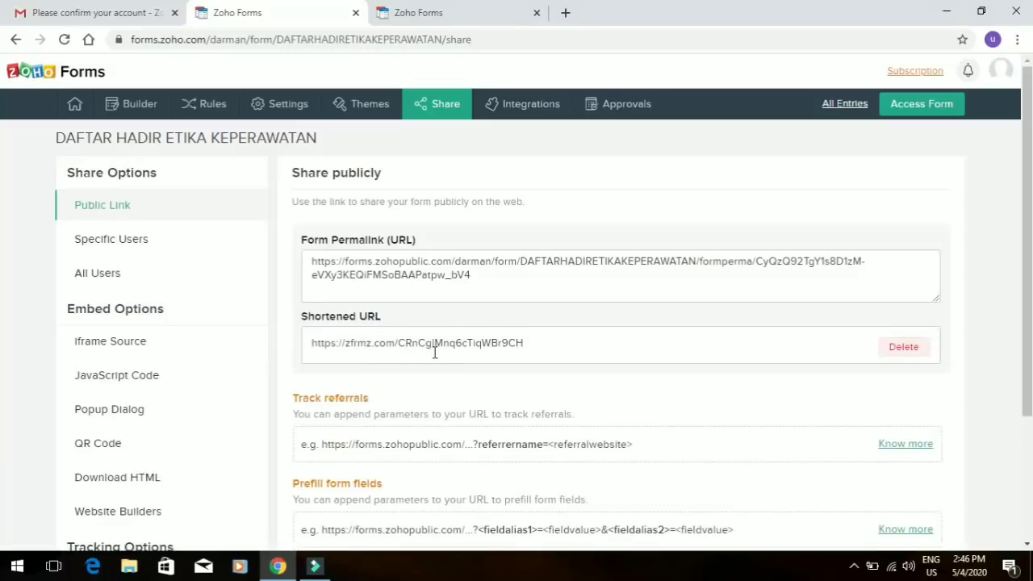
left_click(434, 351)
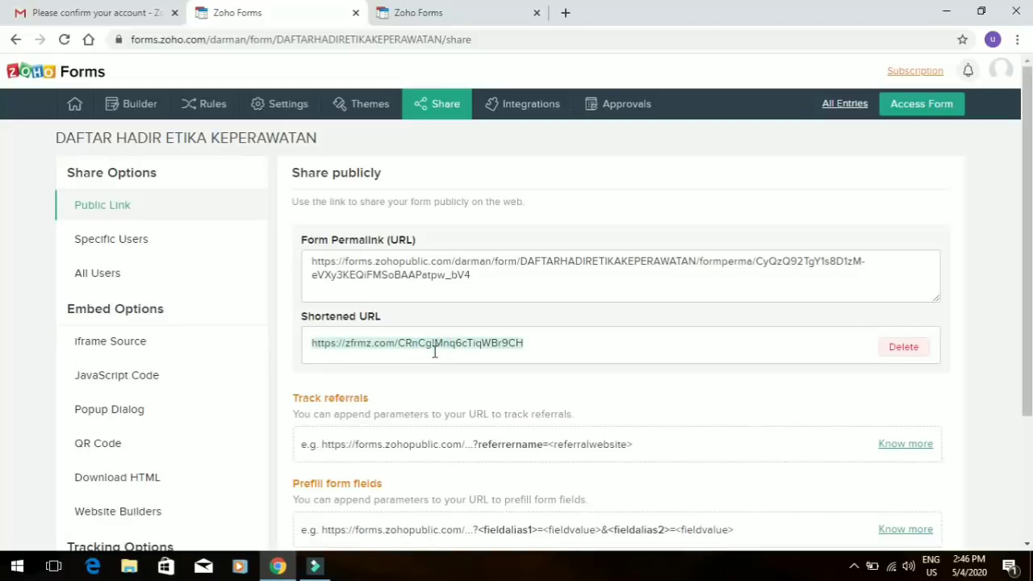
left_click(563, 11)
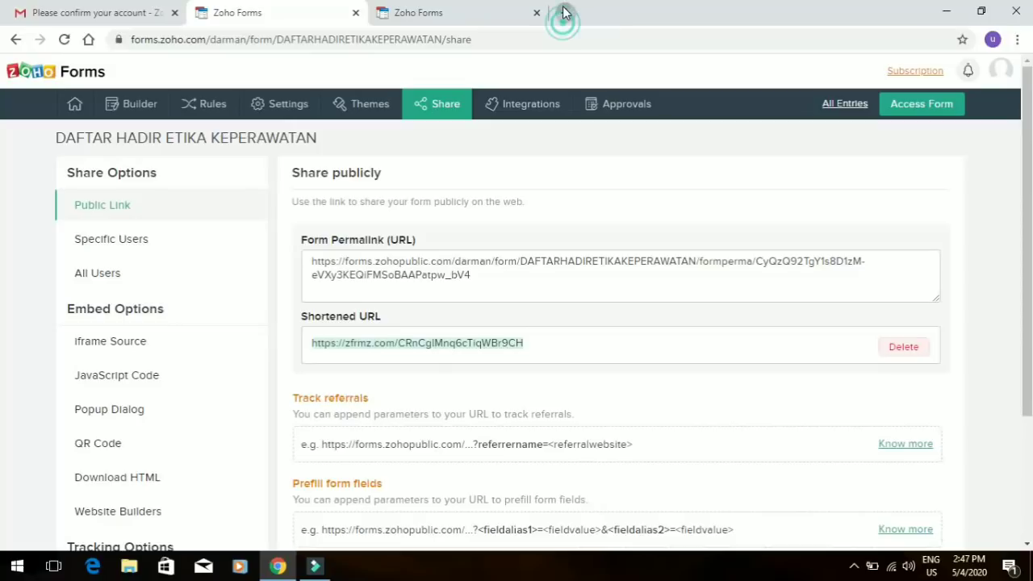
Paste the copied zfrmz.com short link into a new tab's address bar and load it
left_click(542, 42)
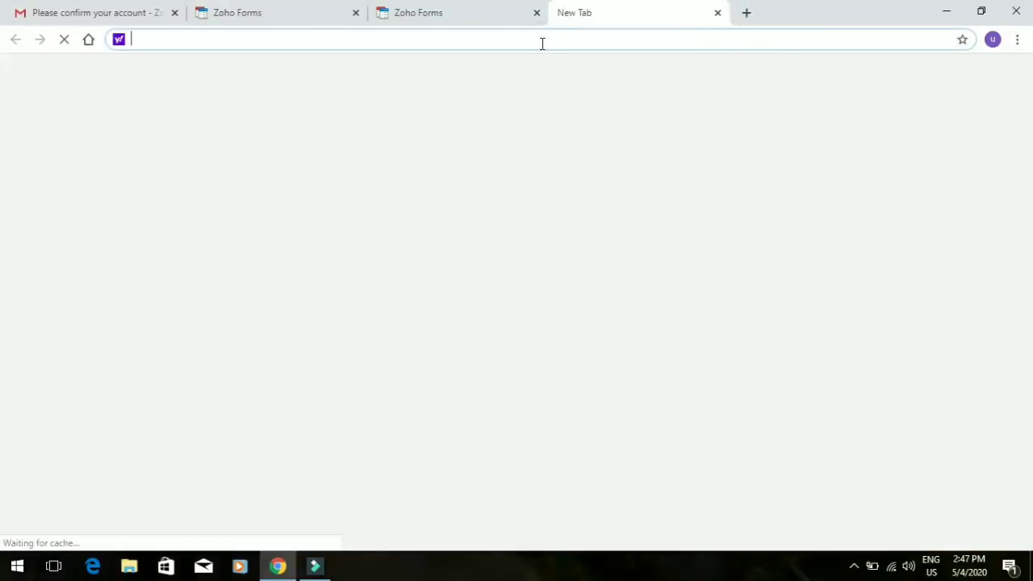
key("ctrl+v")
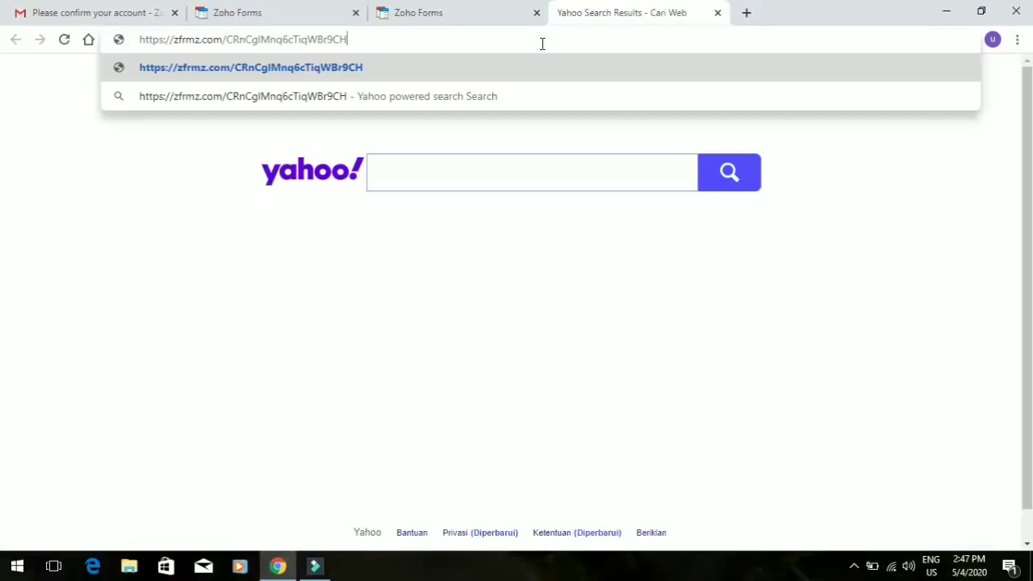
left_click(335, 38)
key("ctrl+a")
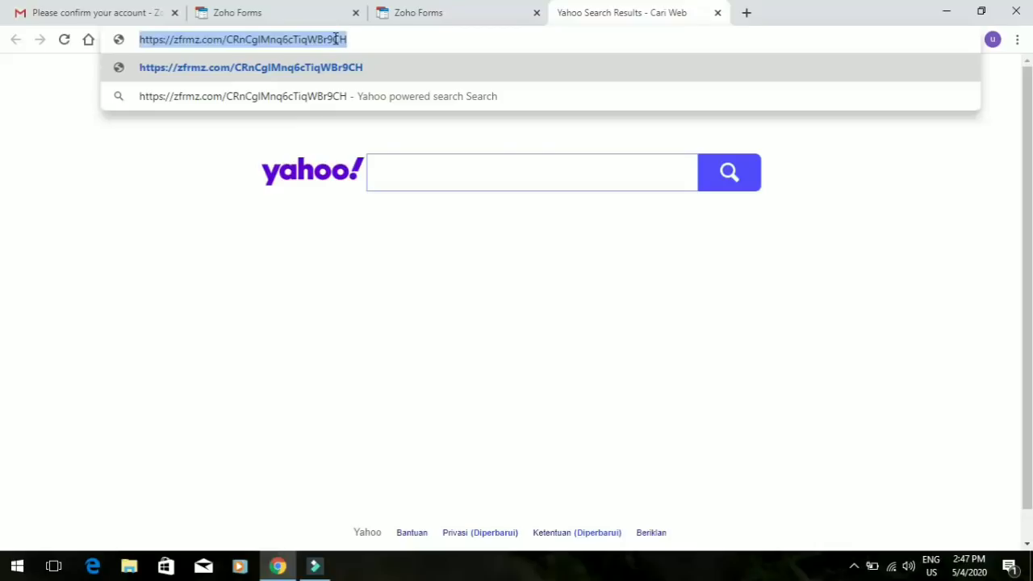
key("Return")
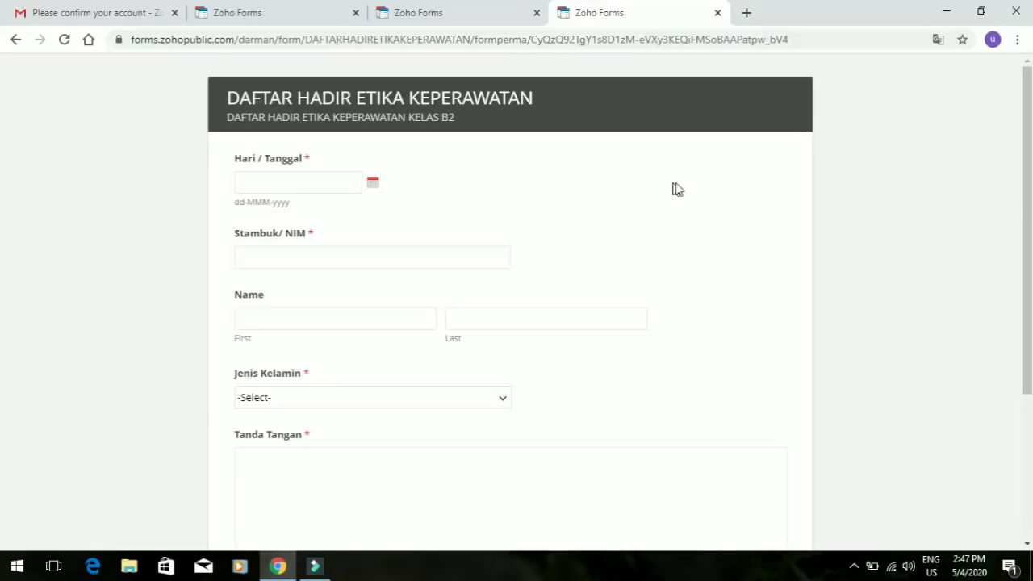
Set Hari / Tanggal to 04-May-2020 and enter the student's NIM
left_click_drag(1030, 215, 1030, 416)
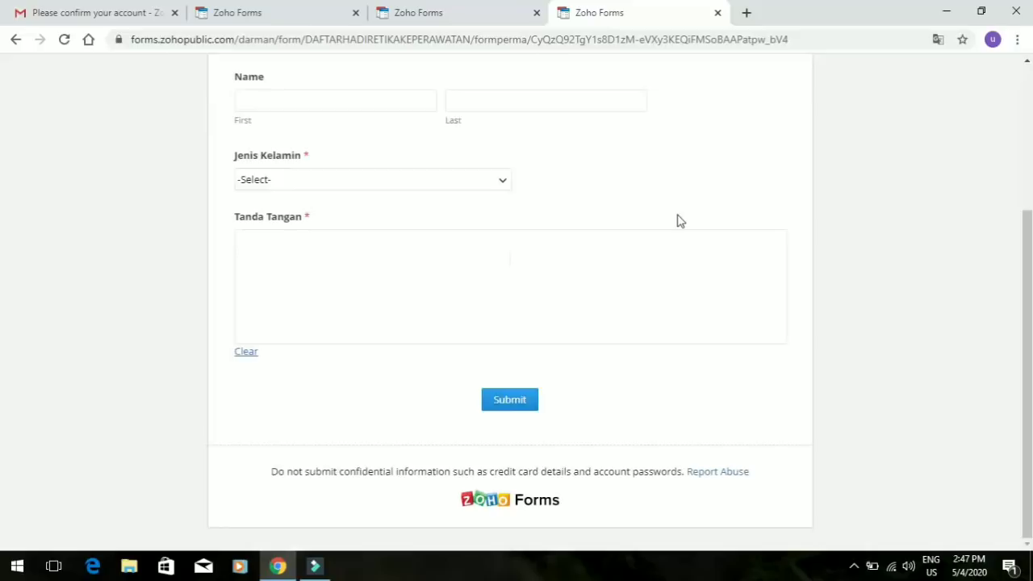
left_click_drag(1030, 283, 1014, 138)
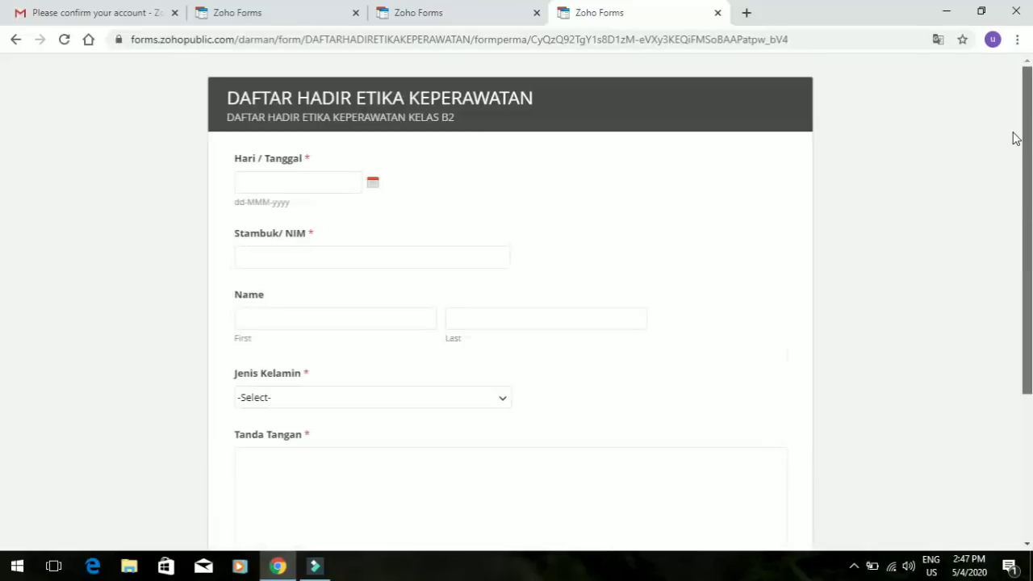
left_click(286, 185)
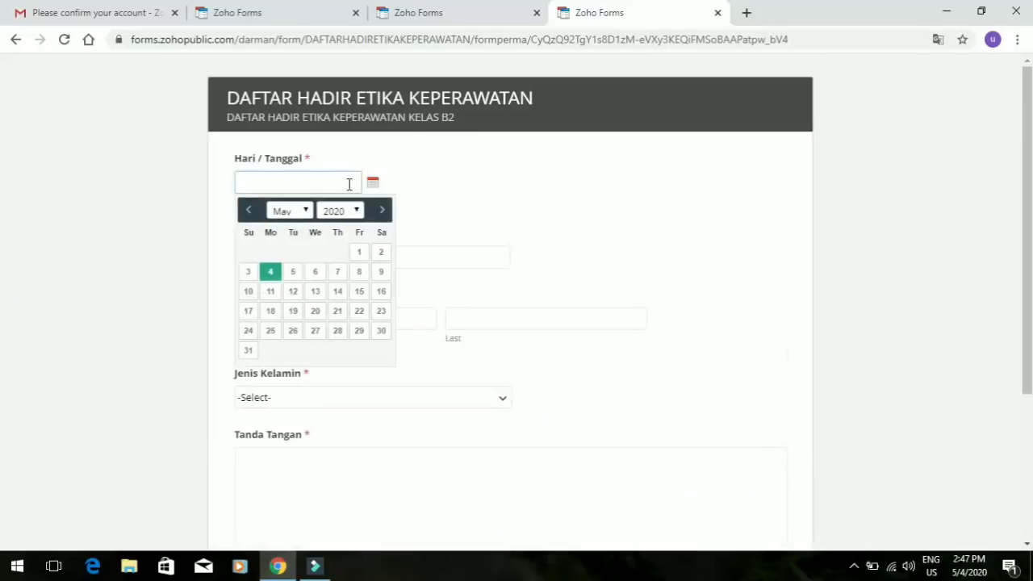
left_click(271, 273)
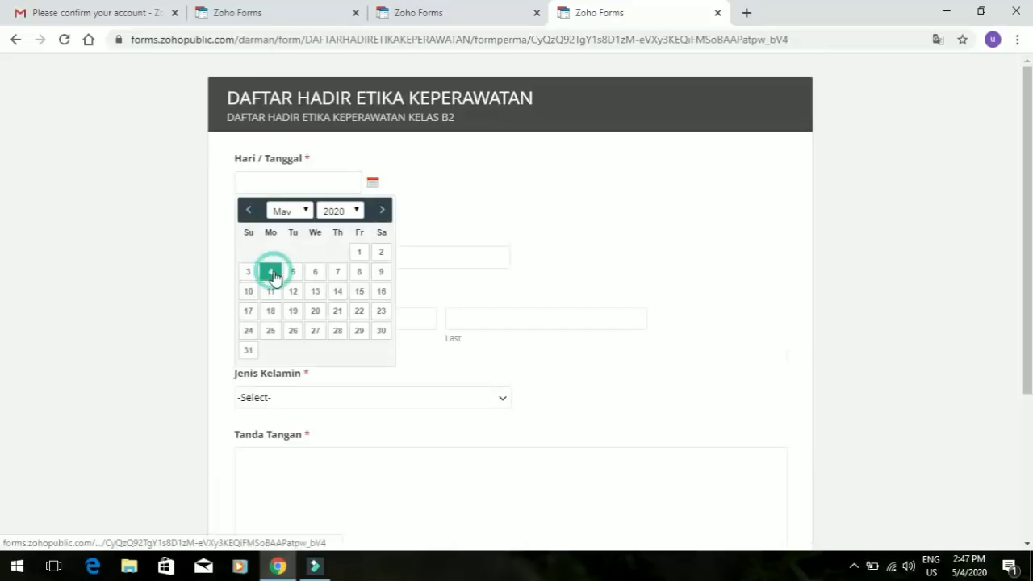
left_click(291, 266)
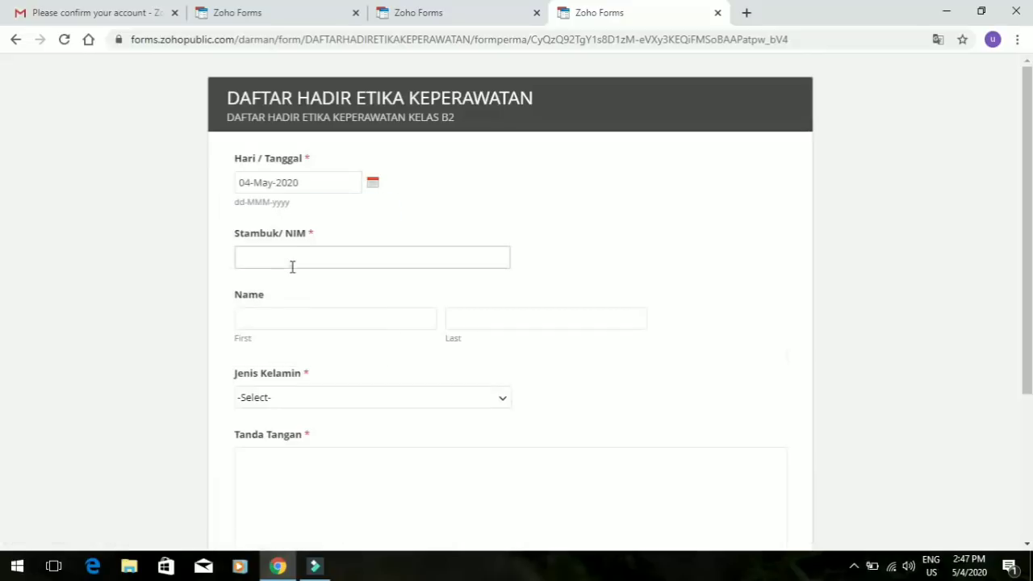
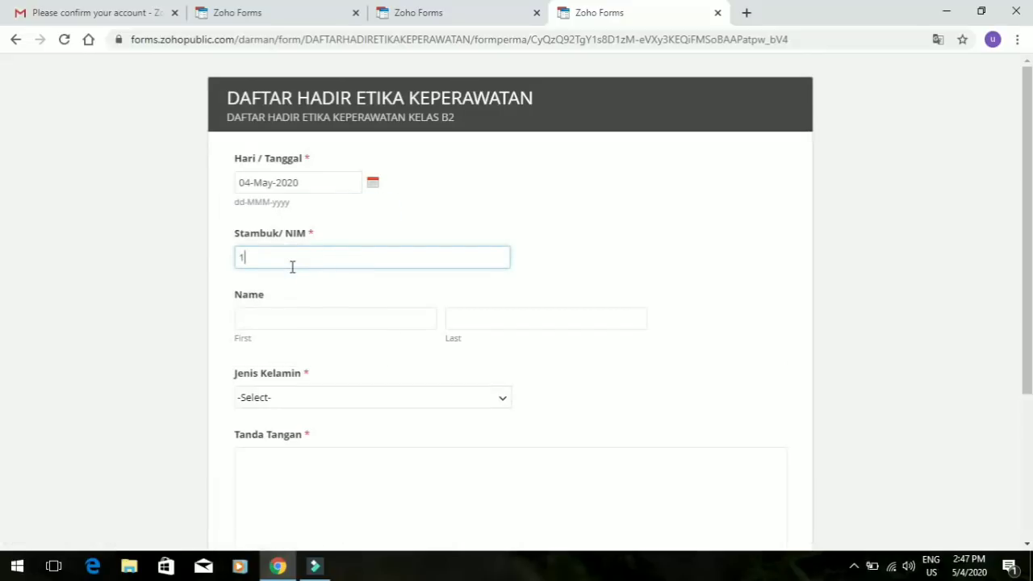
Enter the student's first and last name and choose Laki-Laki for Jenis Kelamin
left_click(365, 318)
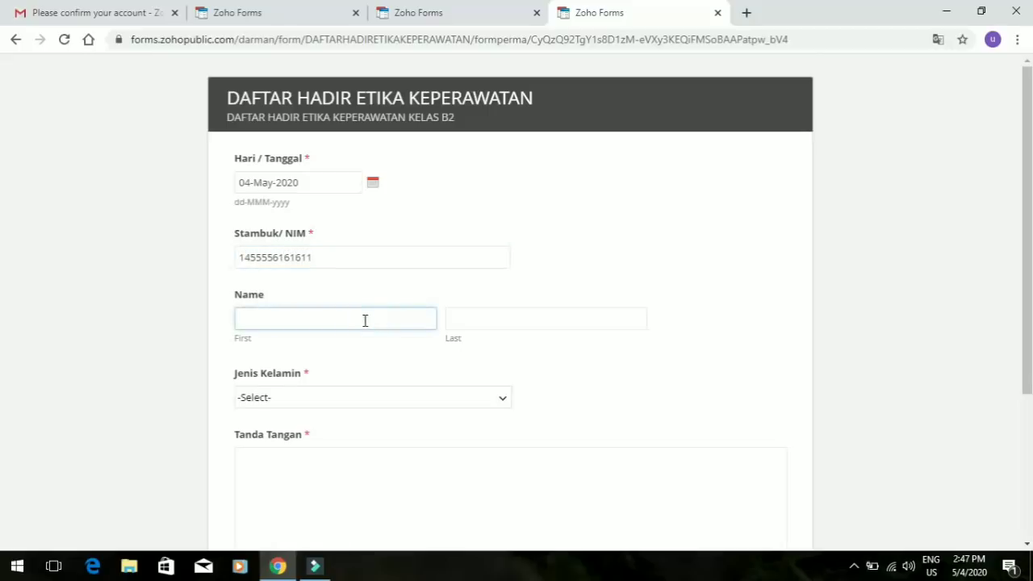
left_click(573, 317)
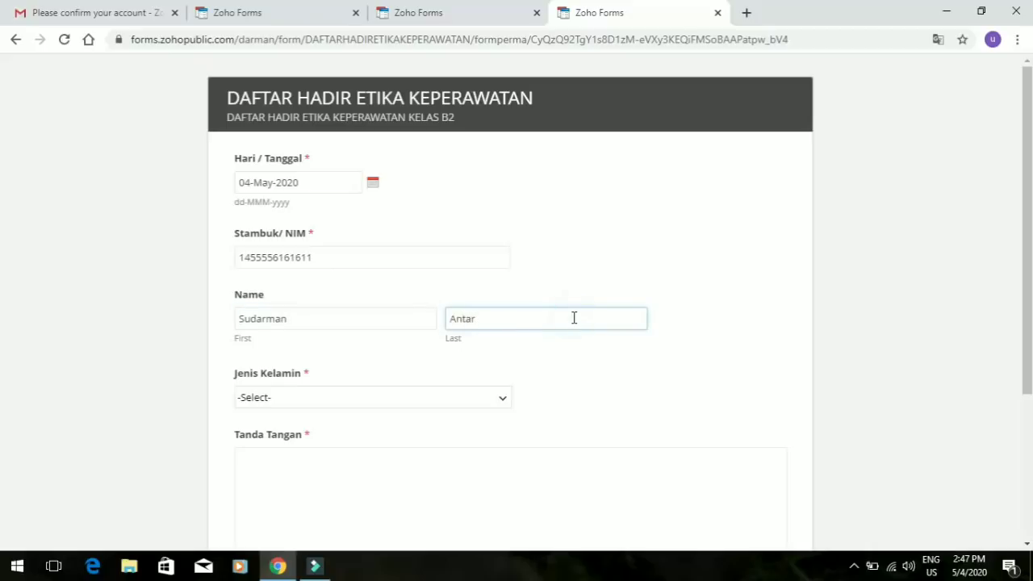
left_click(501, 398)
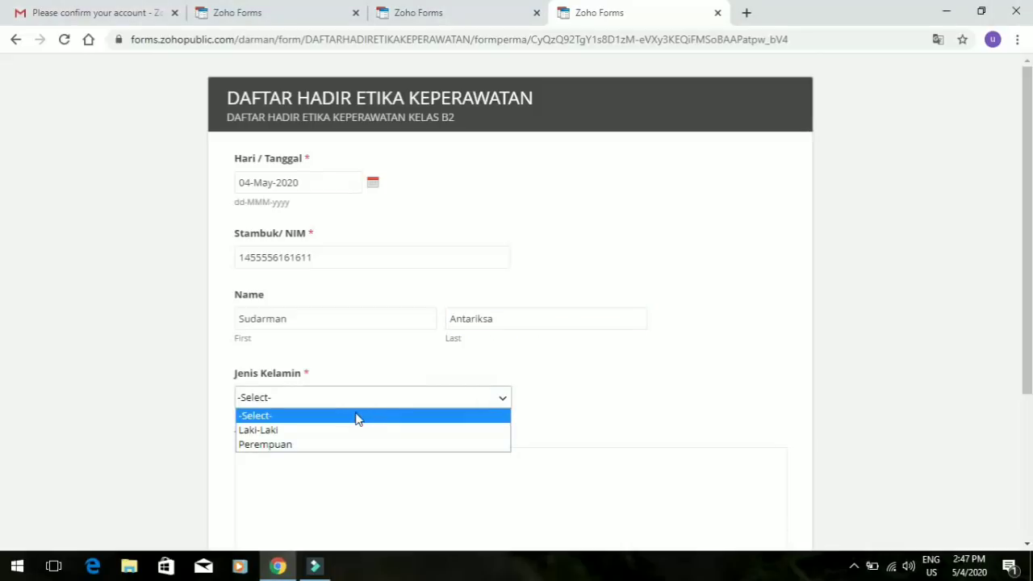
left_click(347, 428)
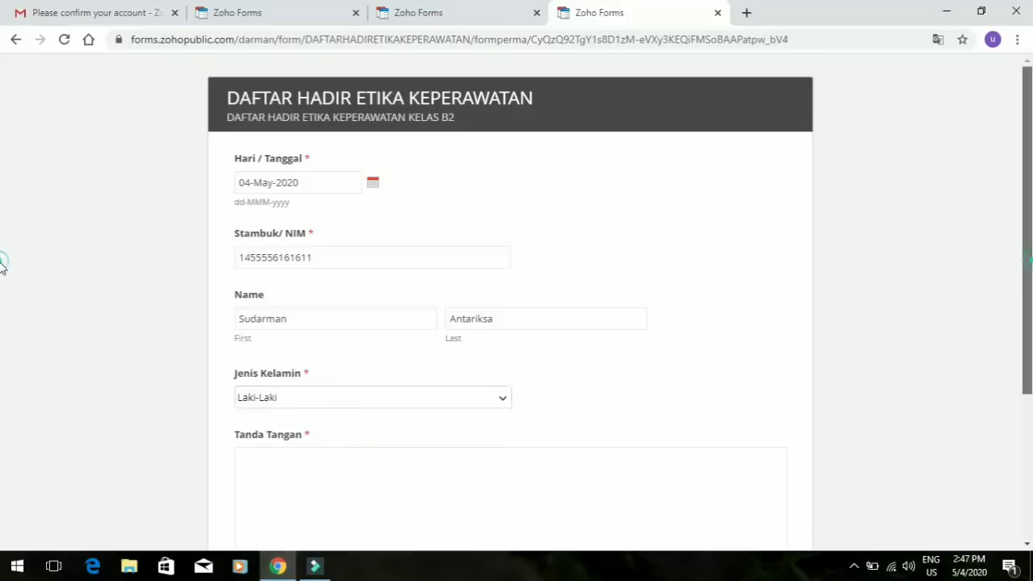
scroll(4, 293, "down", 3)
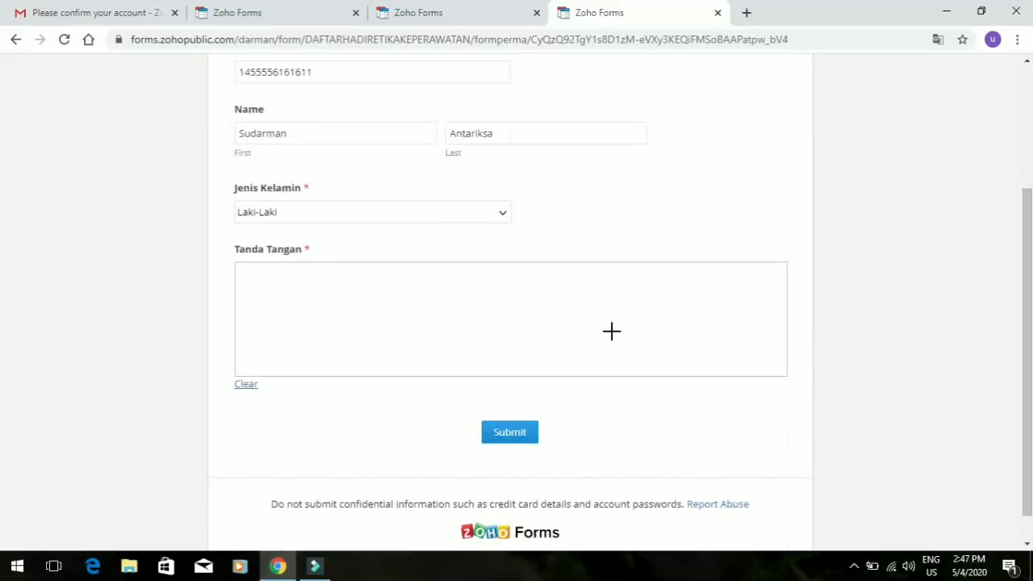
Draw a multi-stroke signature in the Tanda Tangan pad
left_click(379, 302)
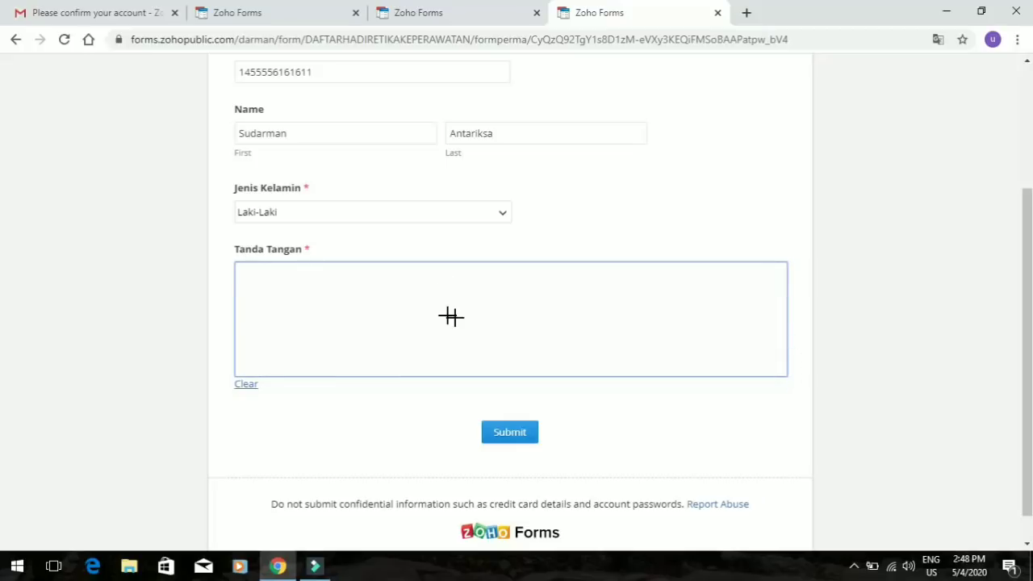
mouse_move(445, 279)
left_mouse_down()
mouse_move(454, 331)
mouse_move(396, 301)
mouse_move(409, 317)
mouse_move(477, 267)
mouse_move(474, 351)
left_mouse_up()
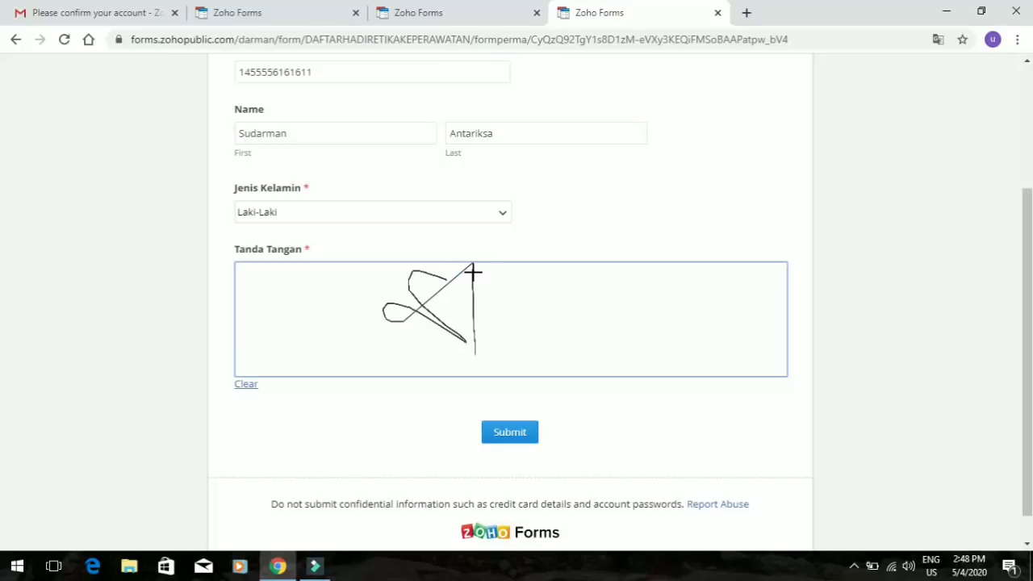
mouse_move(473, 271)
left_mouse_down()
mouse_move(498, 349)
mouse_move(464, 349)
left_mouse_up()
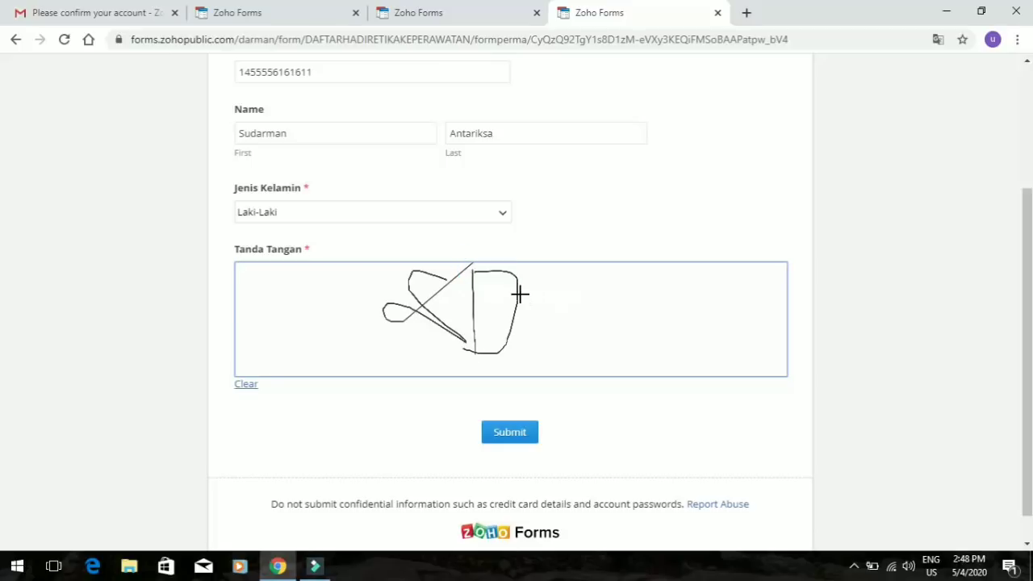
mouse_move(517, 292)
left_mouse_down()
mouse_move(526, 276)
mouse_move(539, 295)
left_mouse_up()
left_click_drag(552, 372, 553, 373)
mouse_move(528, 319)
left_mouse_down()
mouse_move(568, 308)
mouse_move(604, 324)
left_mouse_up()
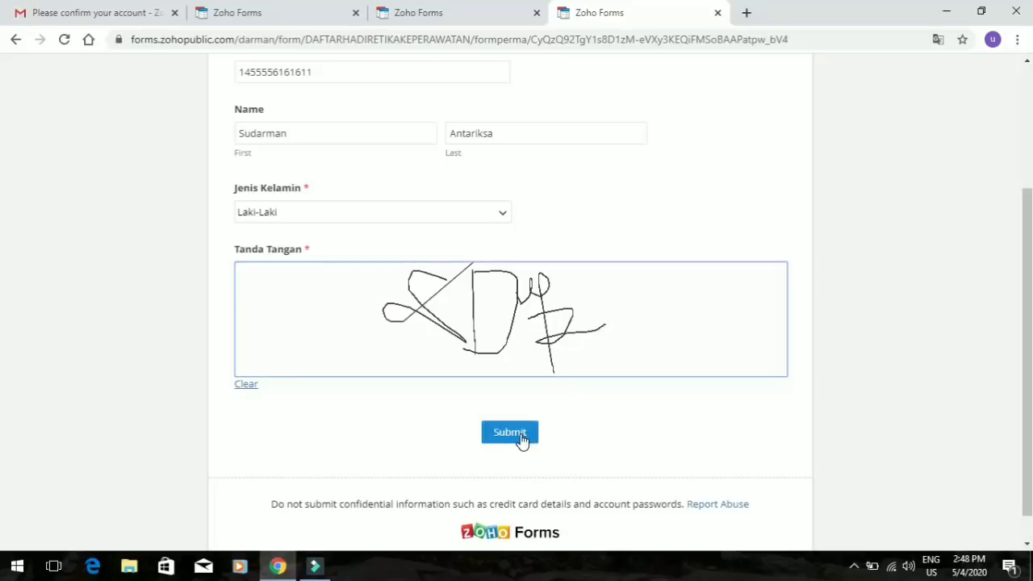
Clear the signature, redraw it in one stroke, and submit the response
left_click(244, 386)
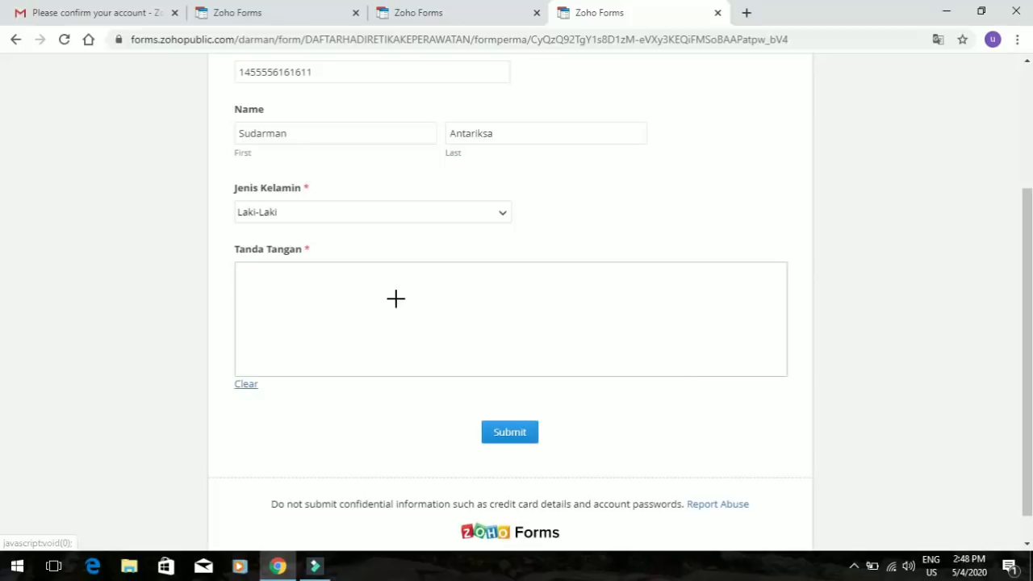
mouse_move(394, 298)
left_mouse_down()
mouse_move(447, 339)
mouse_move(501, 263)
mouse_move(463, 350)
mouse_move(726, 347)
left_mouse_up()
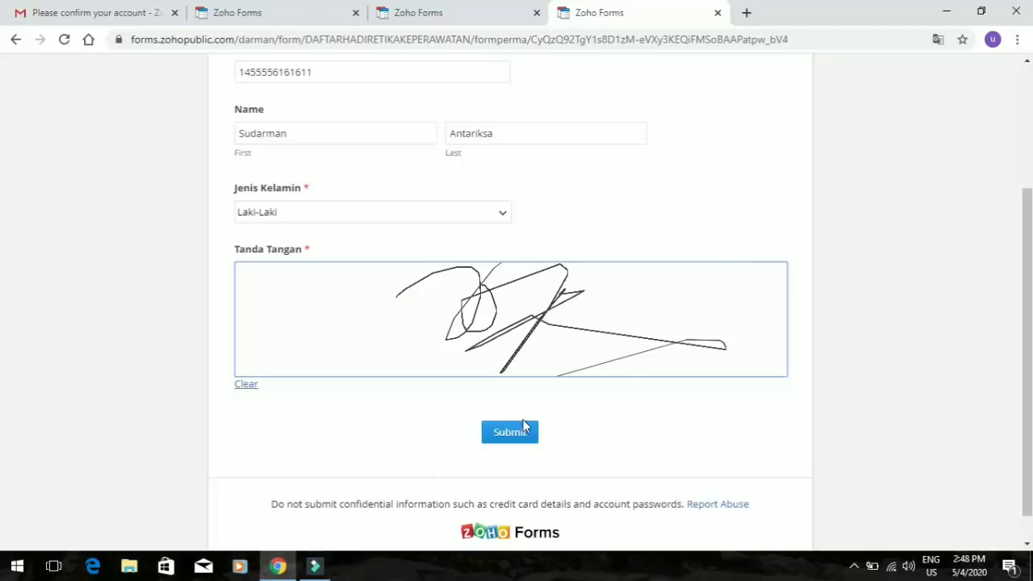
left_click(509, 433)
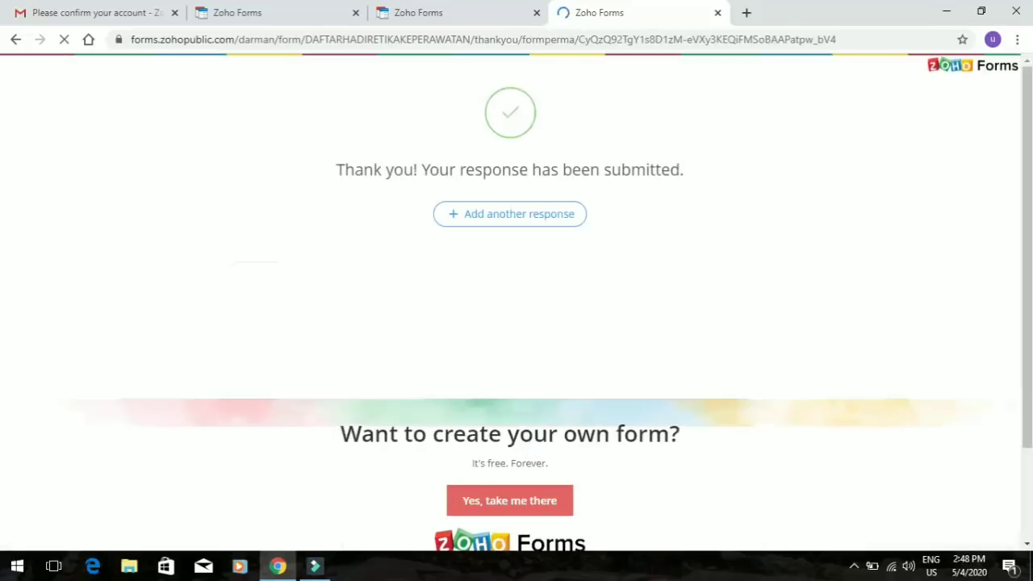
Change the screen recorder's options from the system tray
left_click(854, 567)
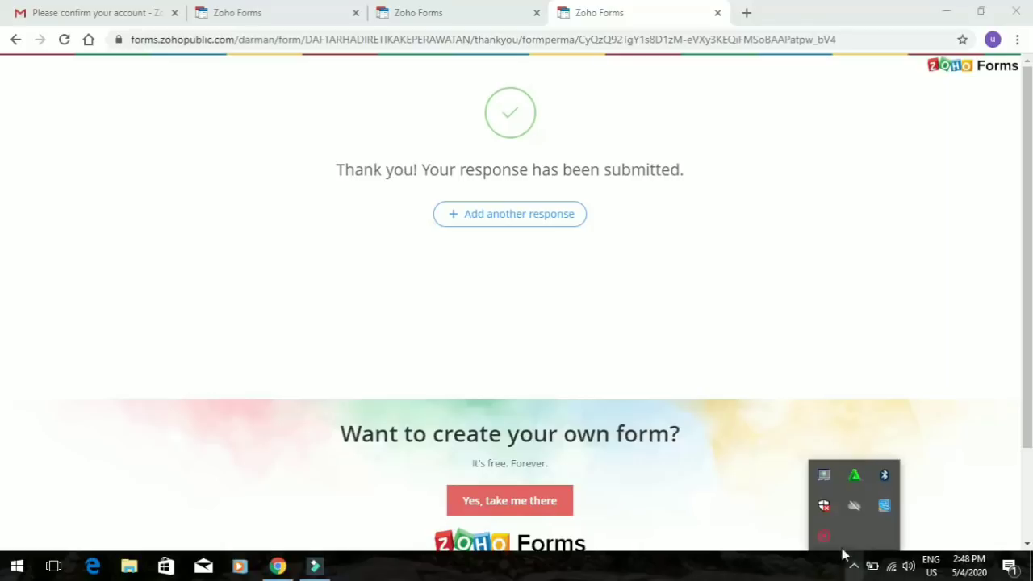
right_click(823, 535)
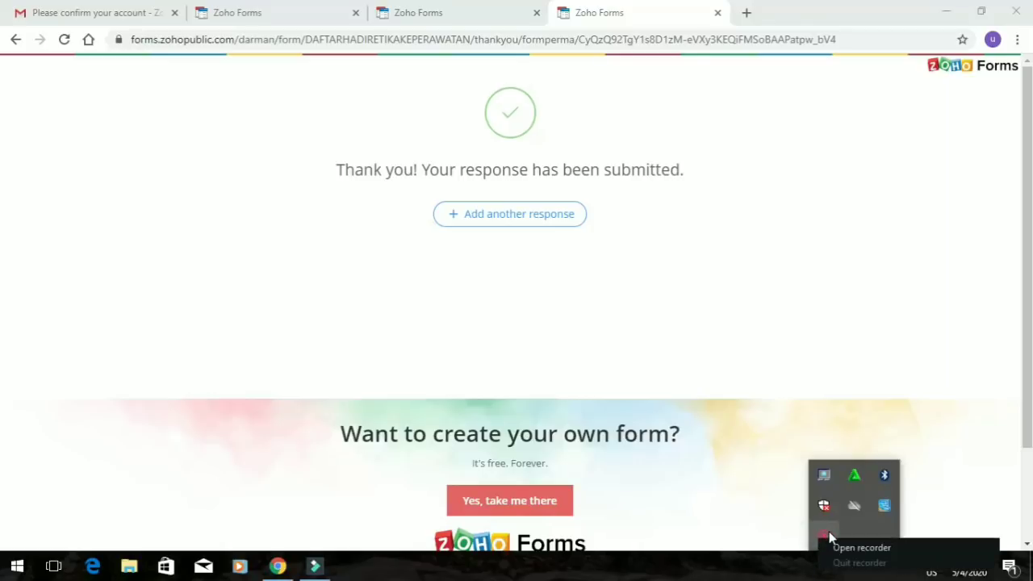
left_click(837, 548)
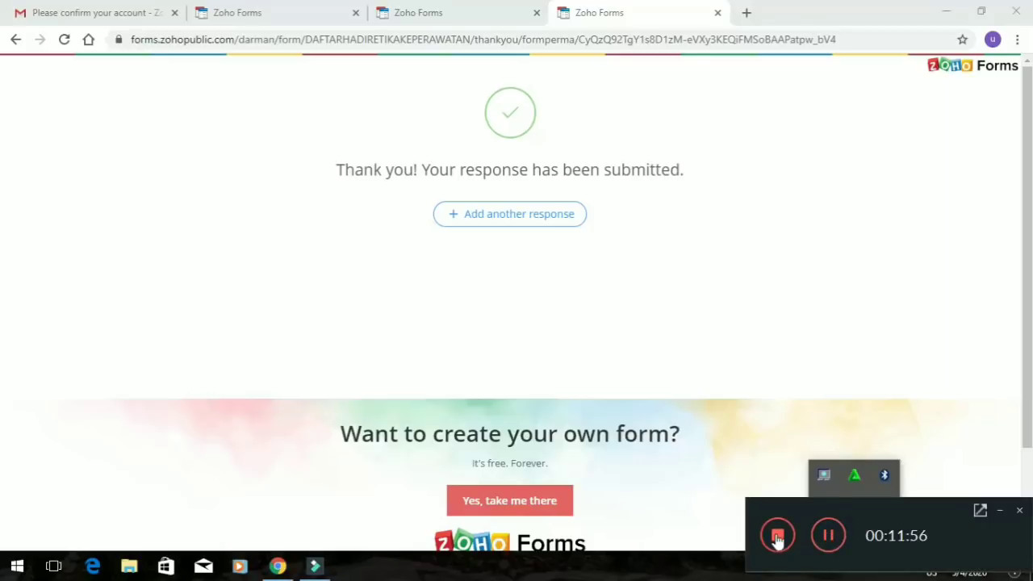
left_click(821, 535)
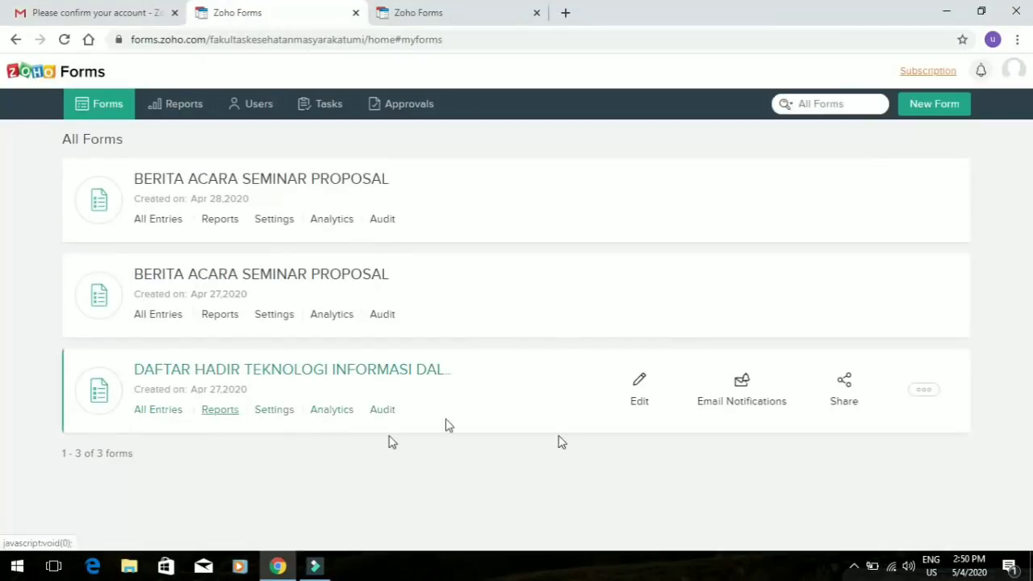
Open the DAFTAR HADIR form's All Entries report and scroll the table sideways
left_click(160, 411)
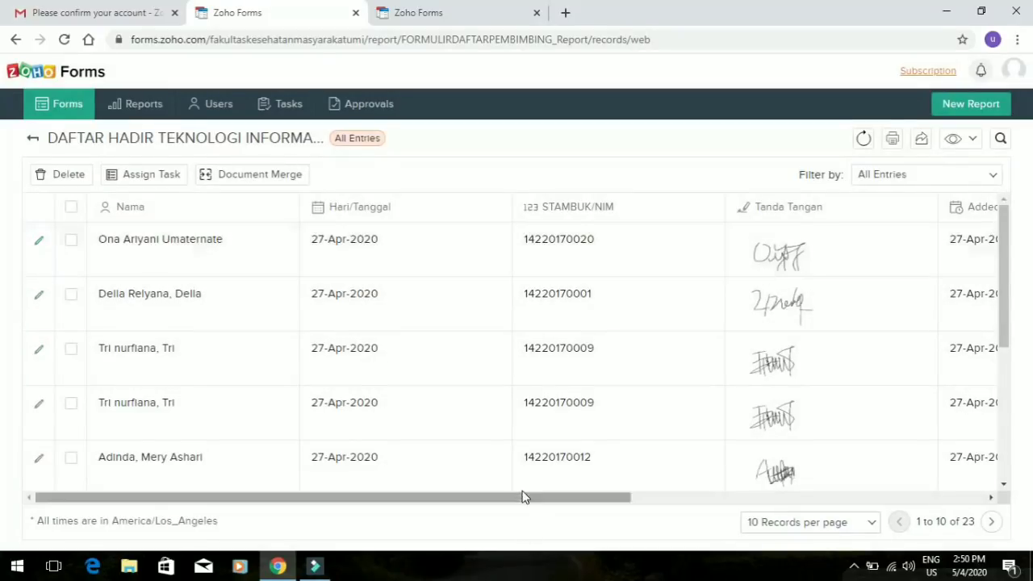
left_click_drag(519, 495, 125, 484)
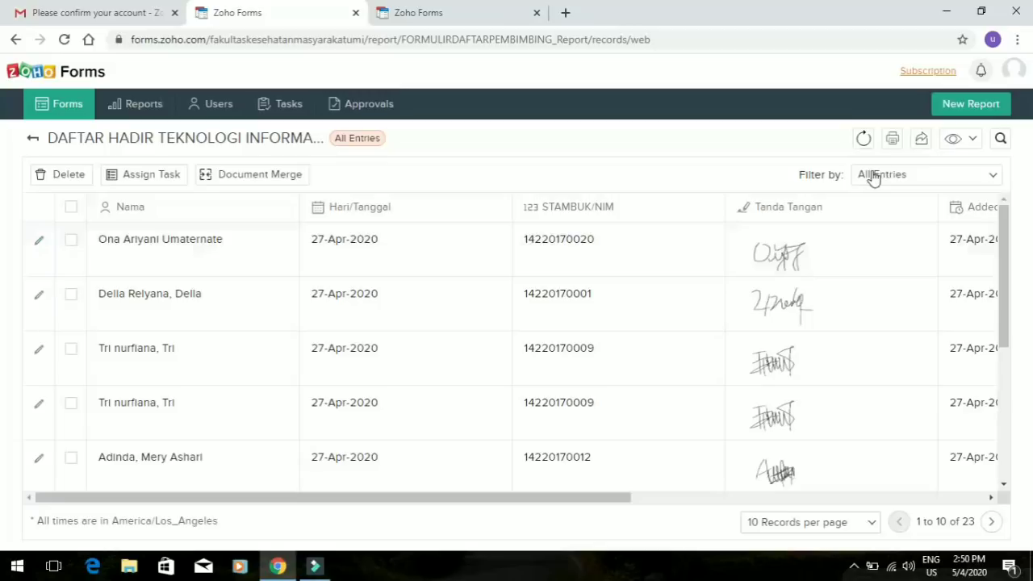
In the column list, uncheck Show All and re-check only Nama, Hari/Tanggal, STAMBUK/NIM and Tanda Tangan
left_click(975, 143)
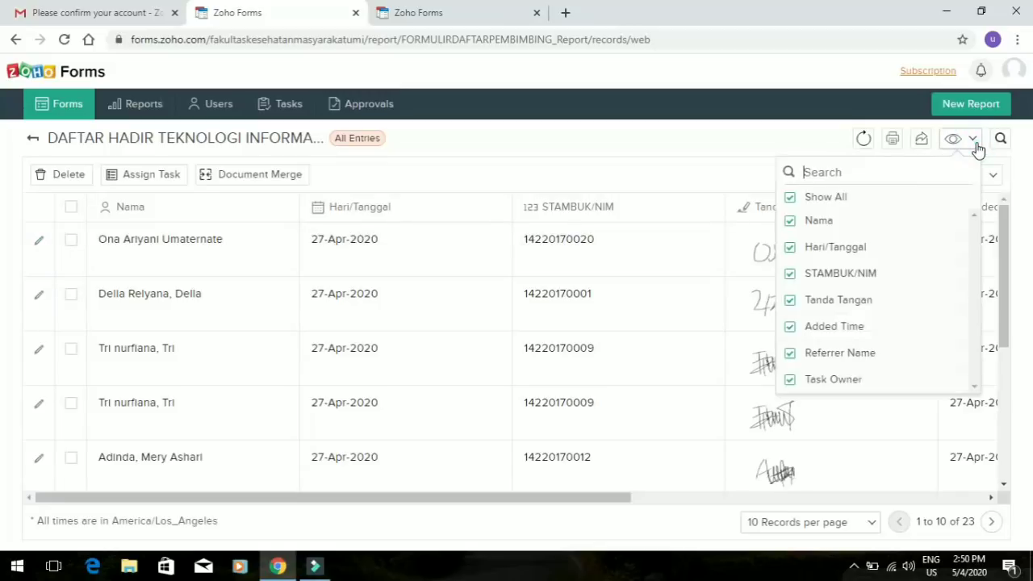
left_click(788, 199)
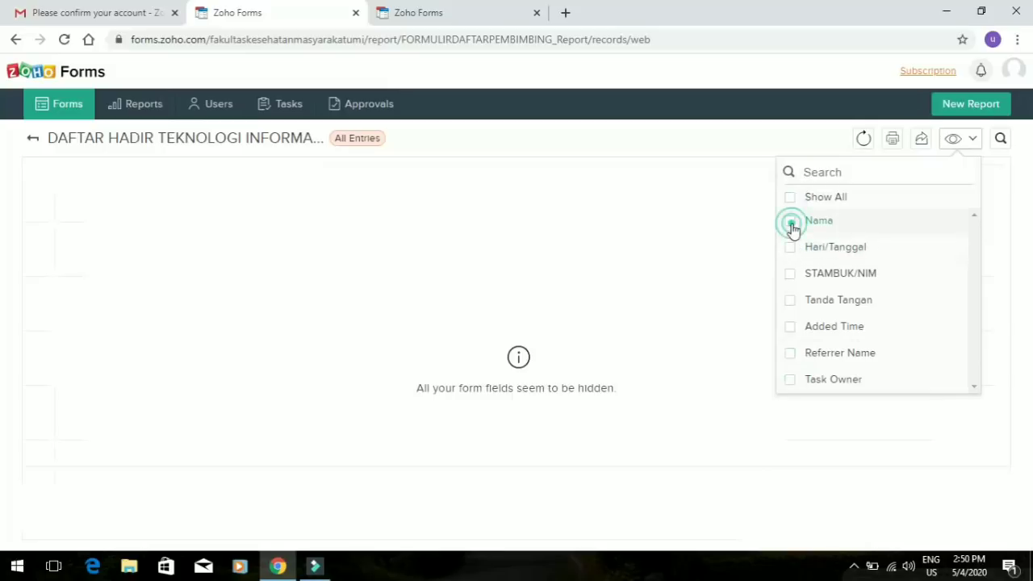
left_click(791, 227)
left_click(791, 252)
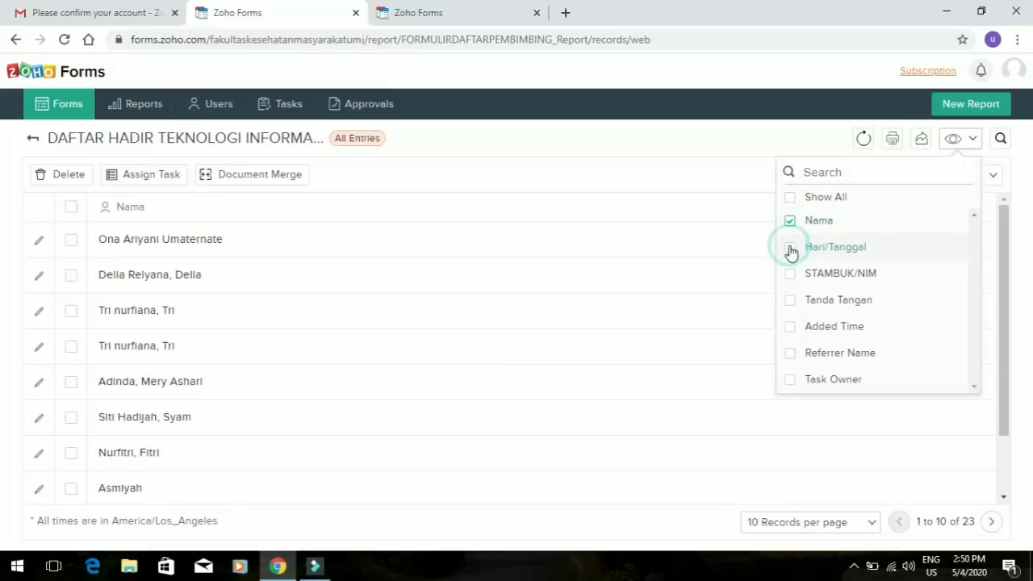
left_click(790, 278)
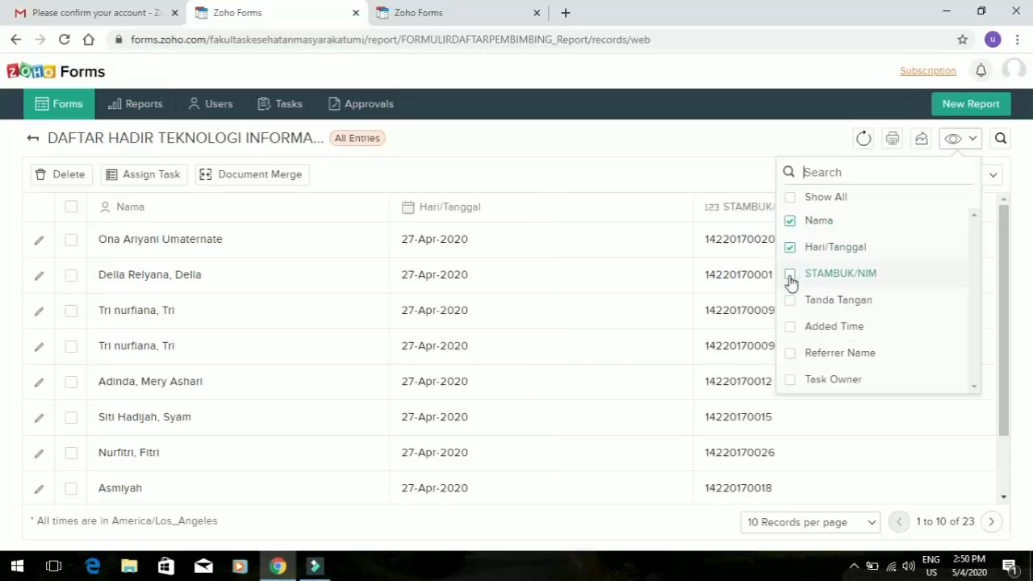
left_click(789, 301)
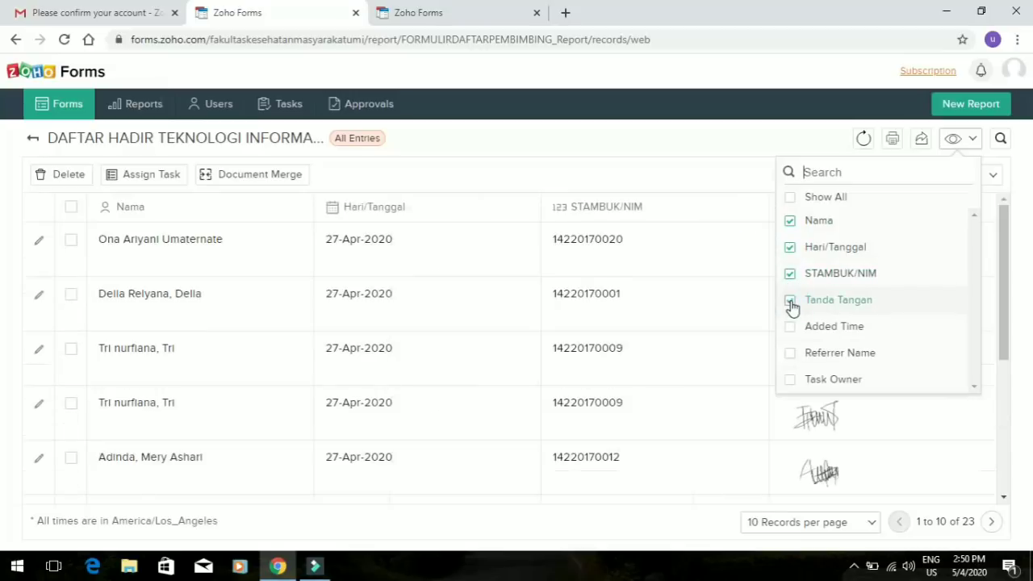
left_click(626, 173)
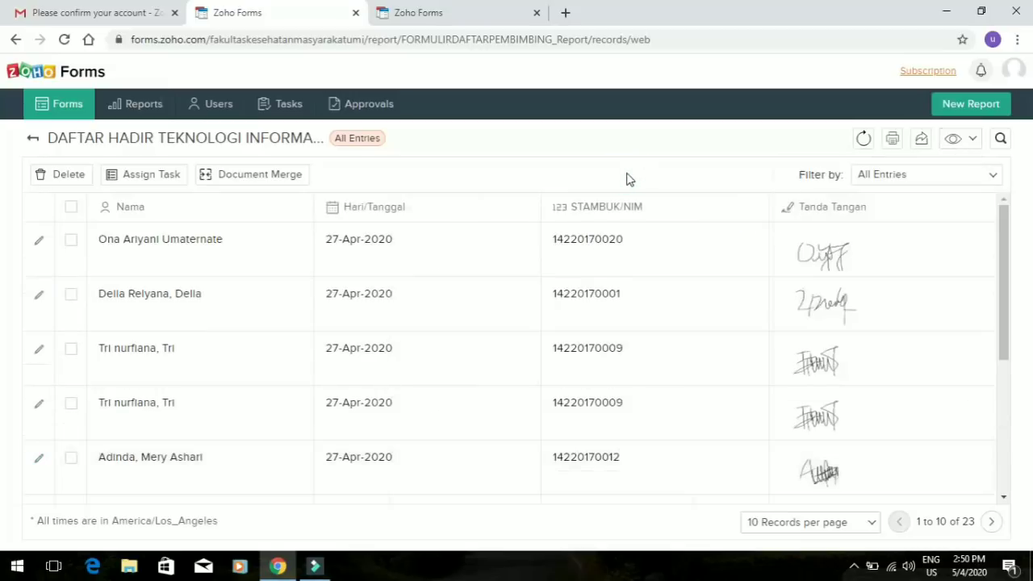
mouse_move(1005, 326)
left_mouse_down()
mouse_move(1005, 500)
mouse_move(1007, 321)
left_mouse_up()
Print the entries report using the List layout instead of Summary
left_click(894, 142)
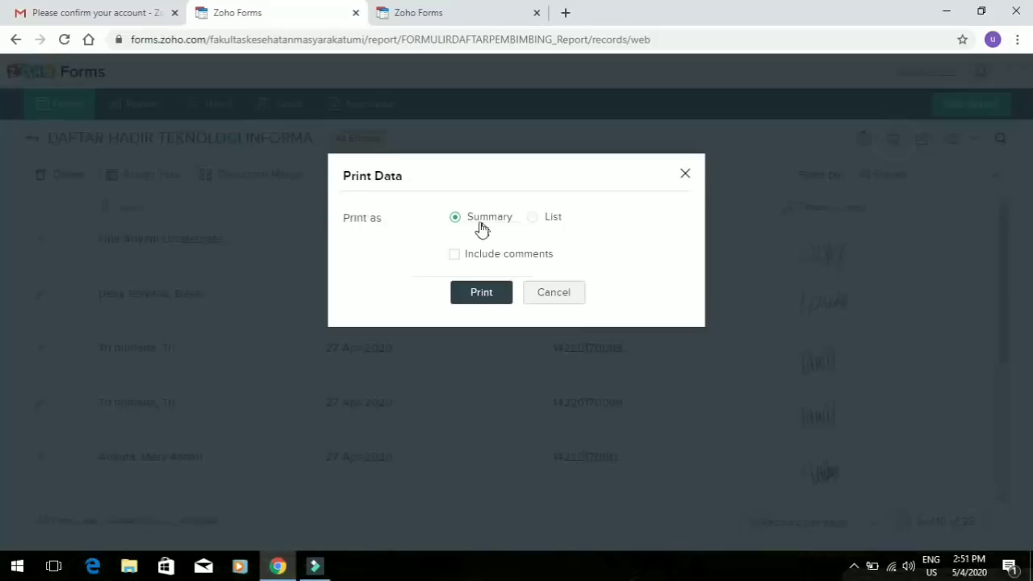
left_click(532, 219)
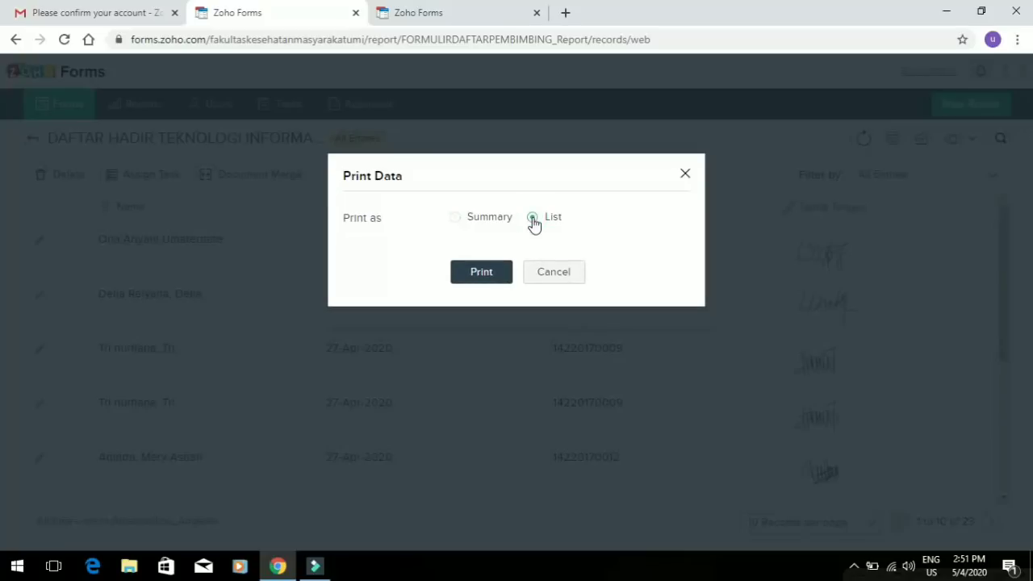
left_click(488, 273)
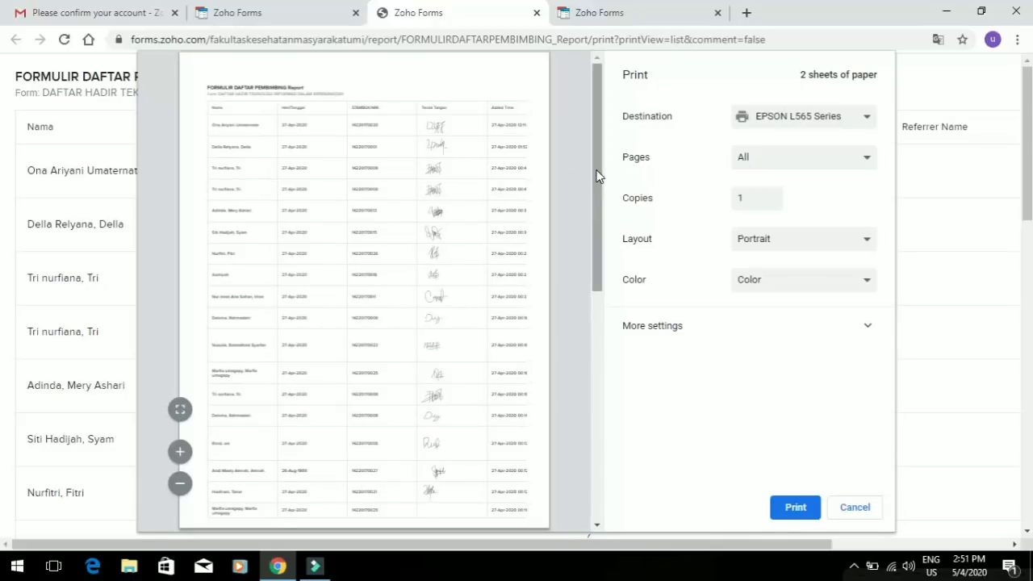
Expand More settings in the print dialog and set the page layout to Landscape
left_click_drag(596, 174, 588, 77)
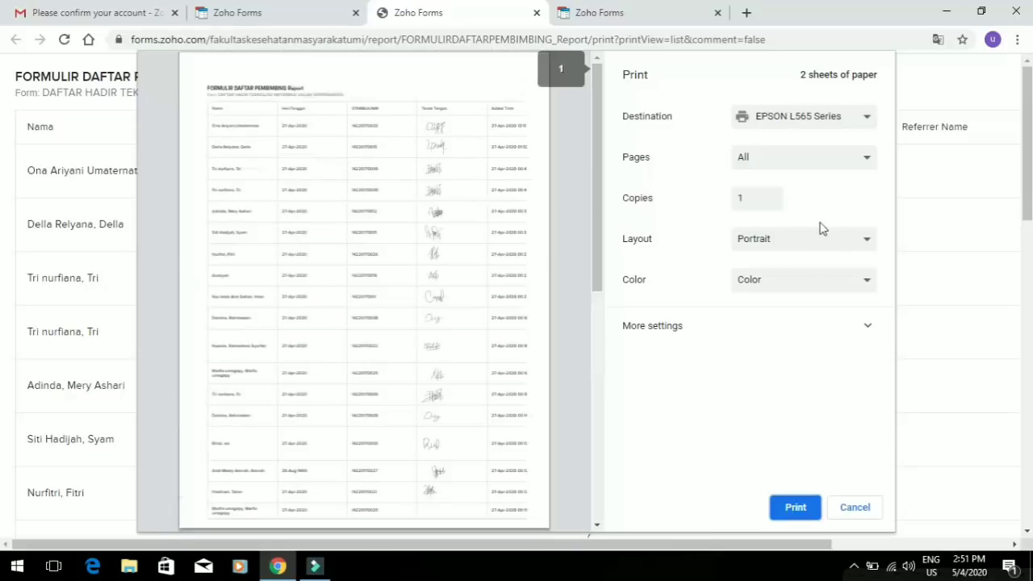
left_click(868, 326)
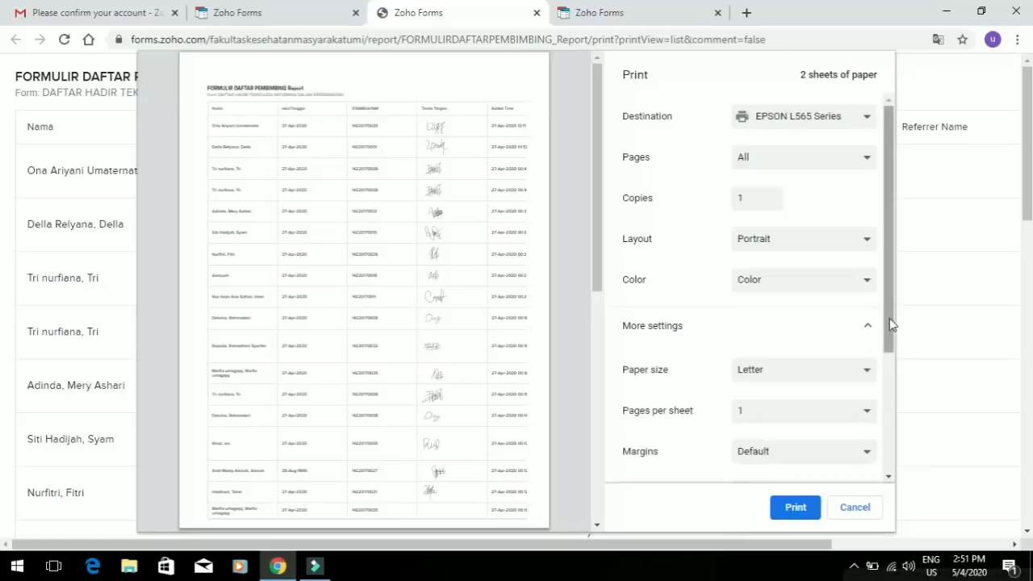
left_click_drag(889, 318, 885, 438)
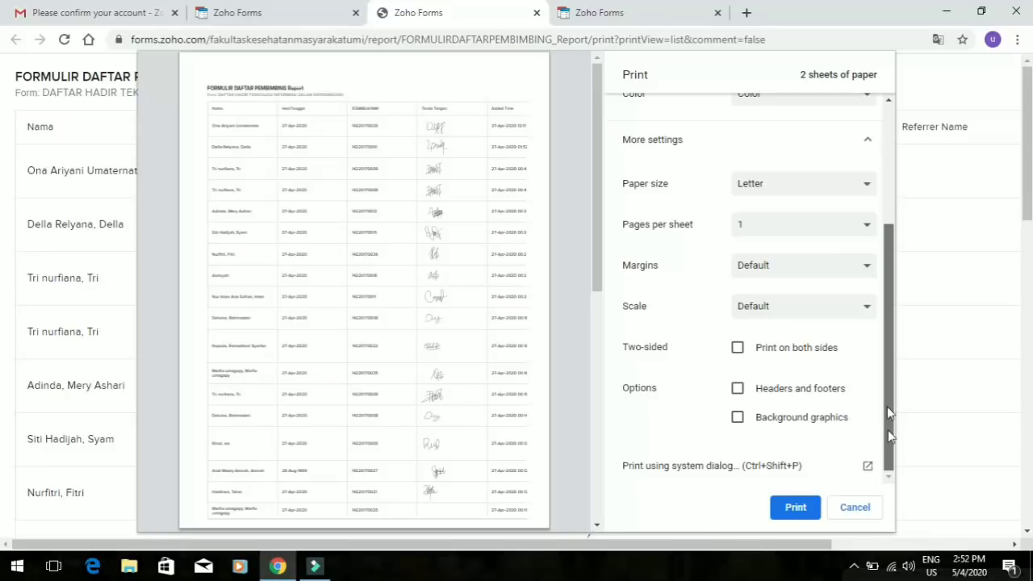
scroll(885, 357, "up", 4)
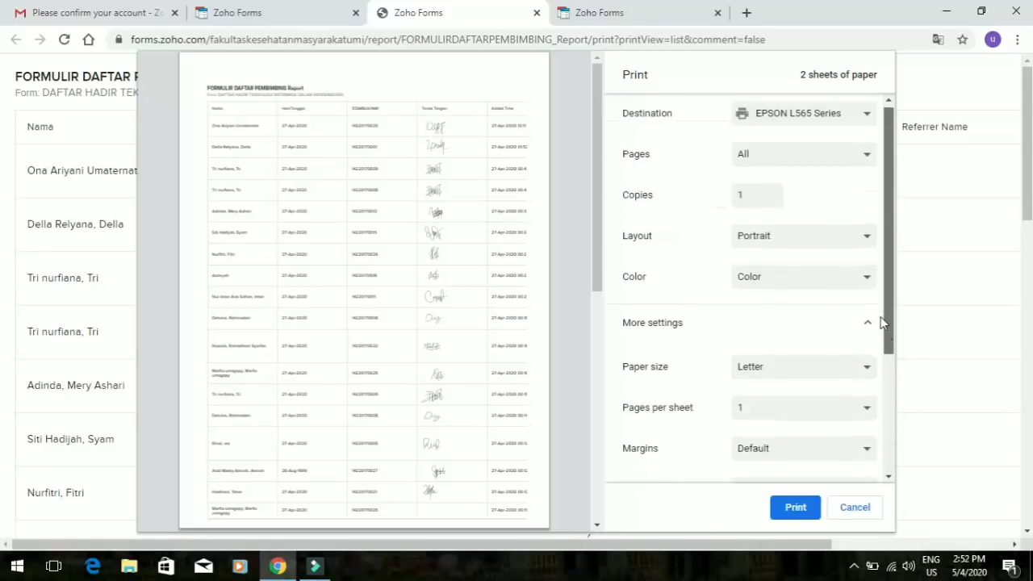
left_click(847, 242)
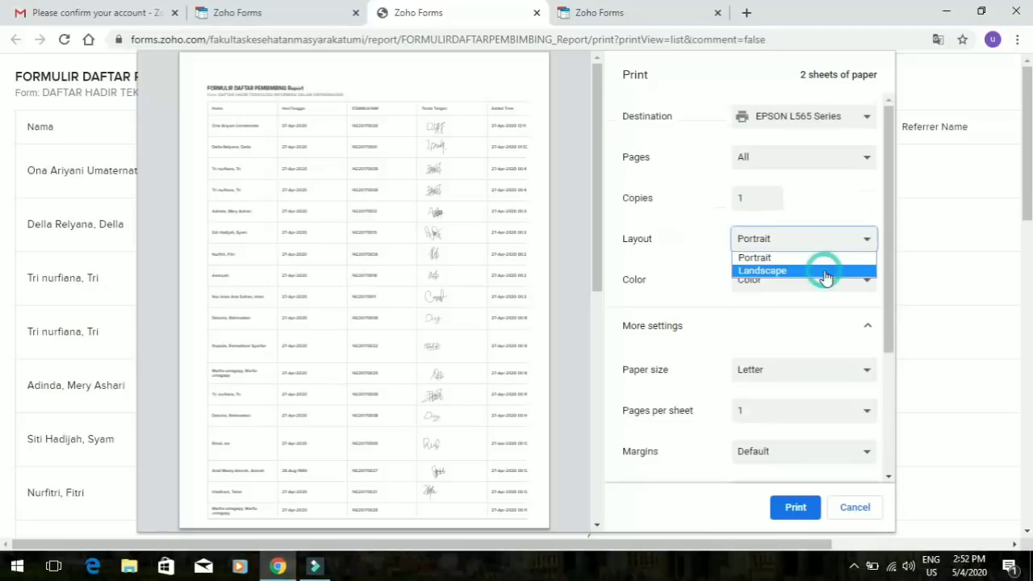
left_click(826, 271)
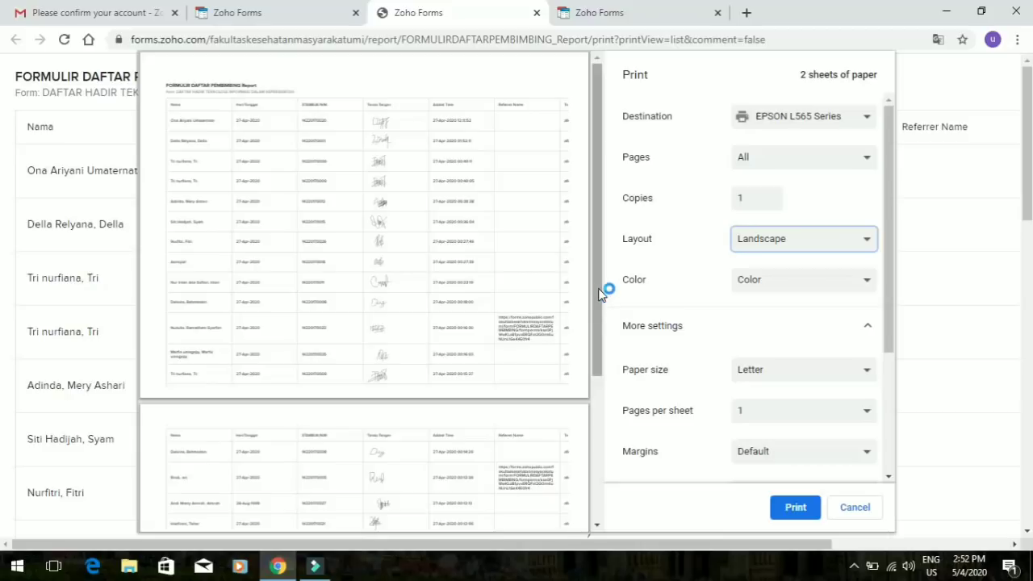
Review the landscape preview pages, then cancel printing
left_click_drag(599, 295, 589, 161)
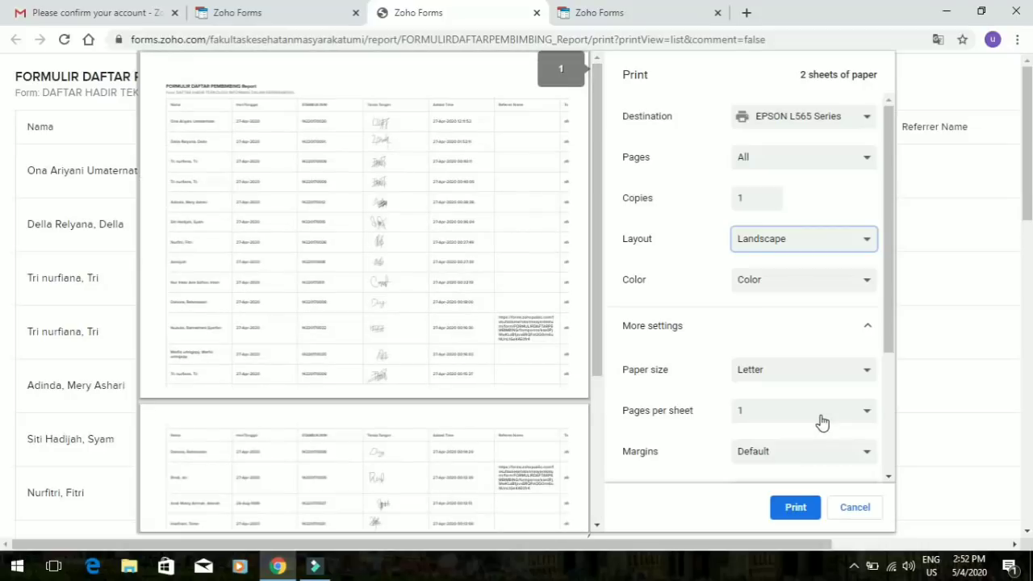
left_click(888, 386)
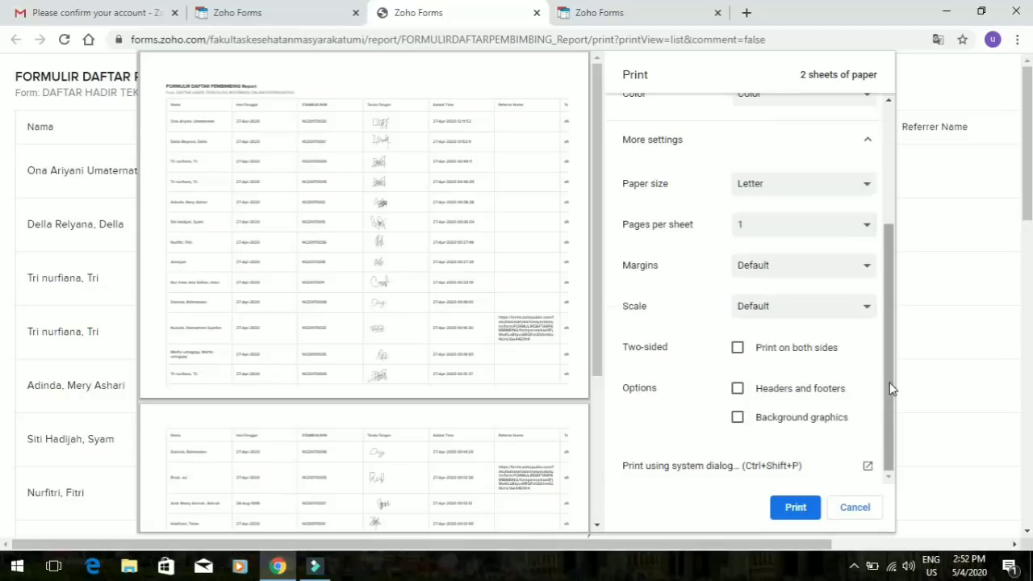
left_click_drag(889, 383, 889, 382)
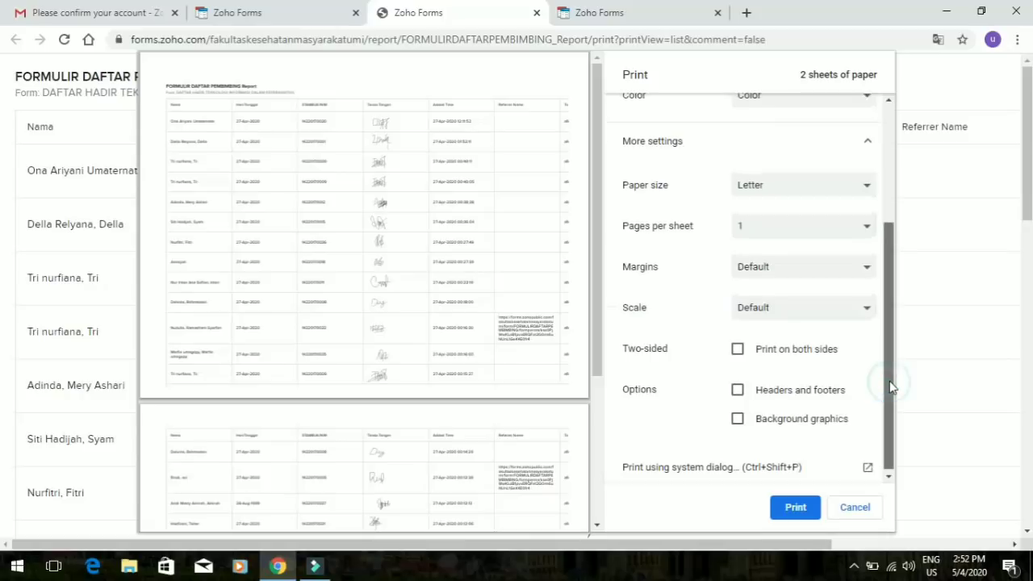
left_click(847, 514)
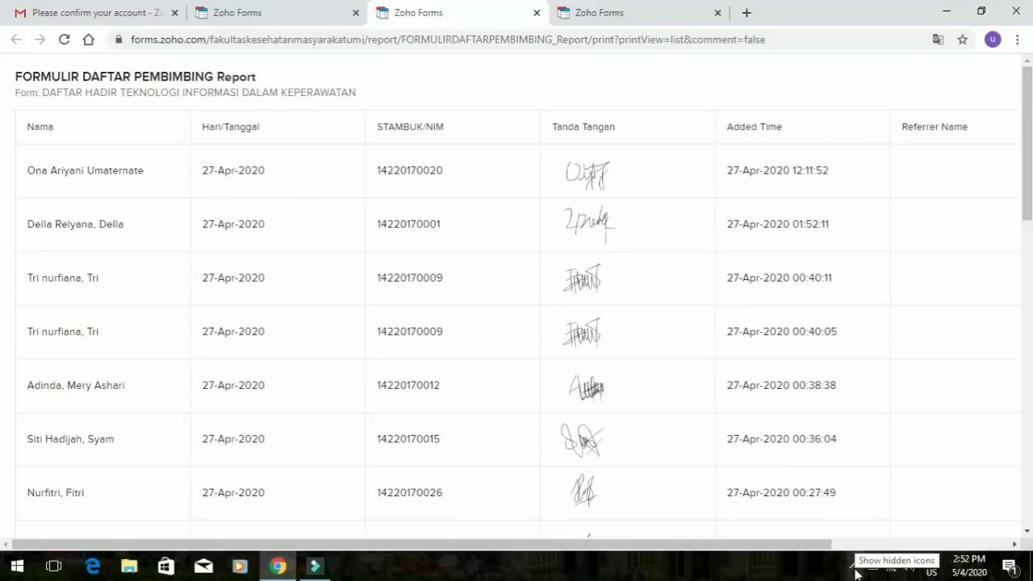
Switch to the fourth Zoho Forms tab and go to the Forms home page
left_click(854, 567)
left_click(823, 534)
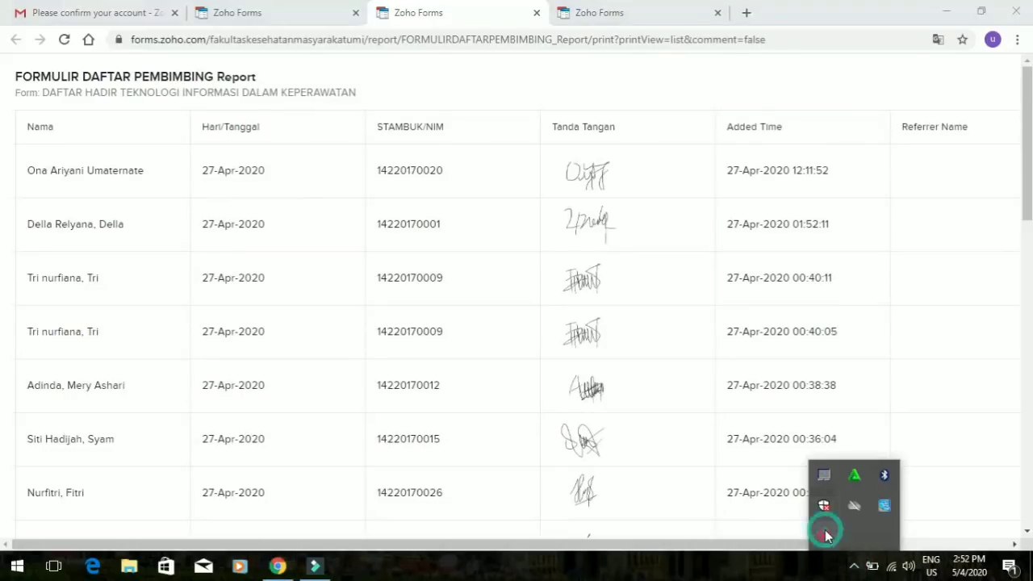
left_click(836, 541)
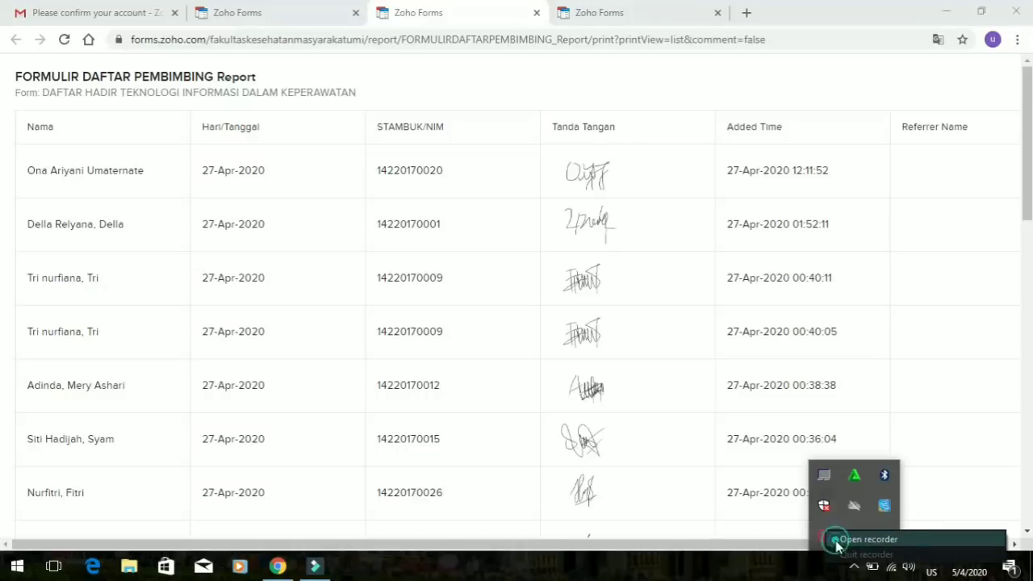
left_click(833, 543)
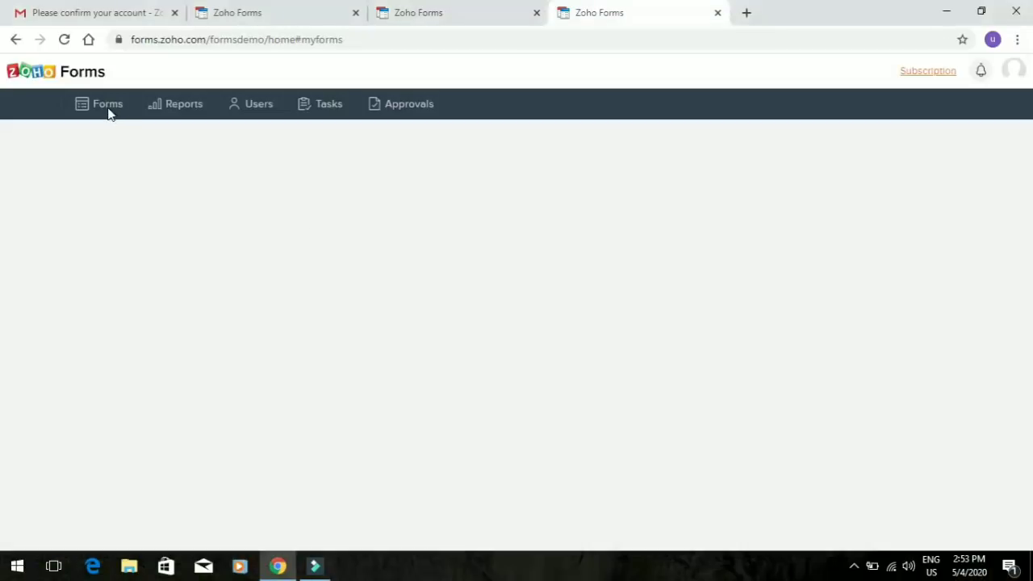
left_click(109, 108)
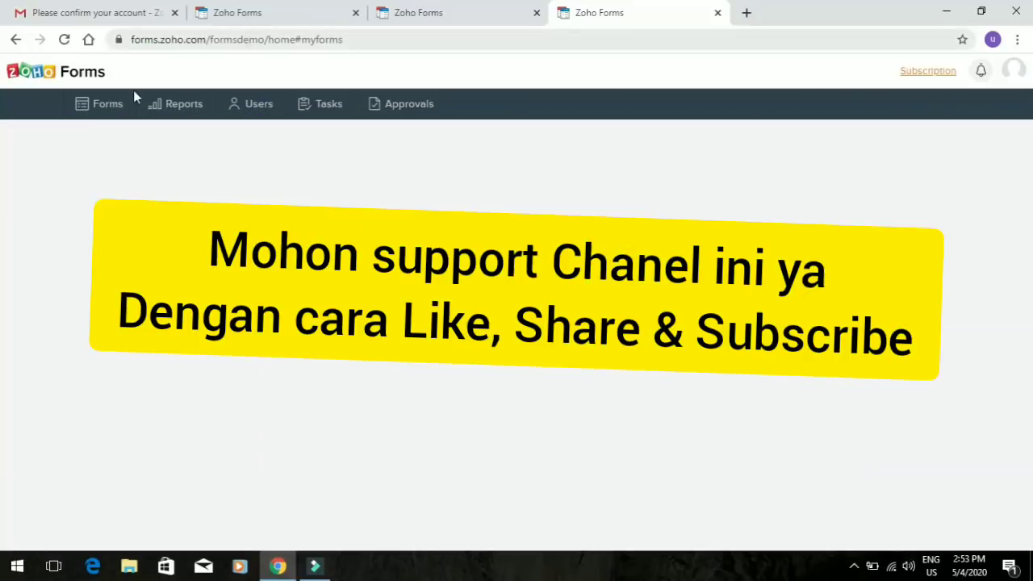
left_click(430, 10)
left_click(656, 9)
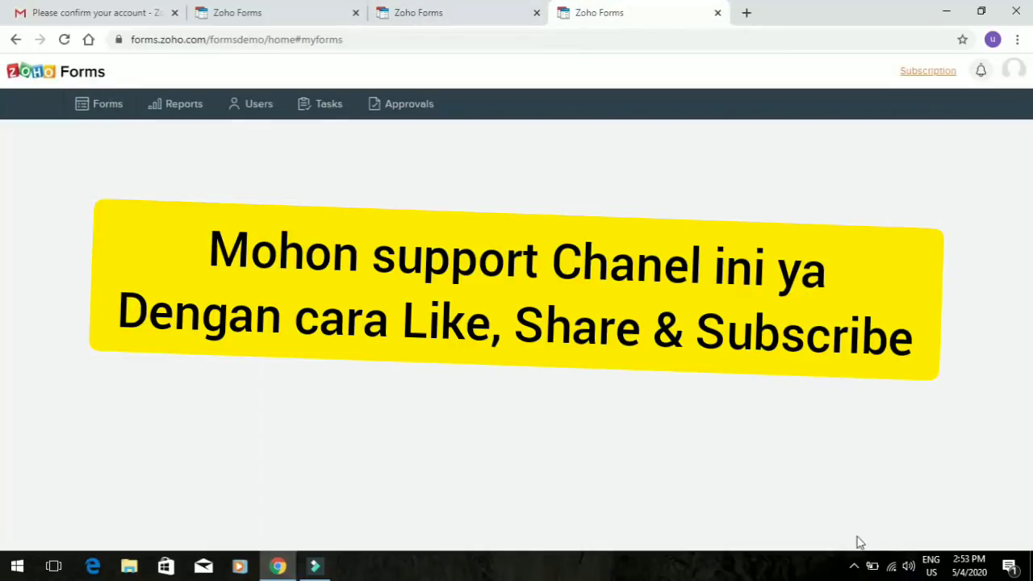
left_click(854, 565)
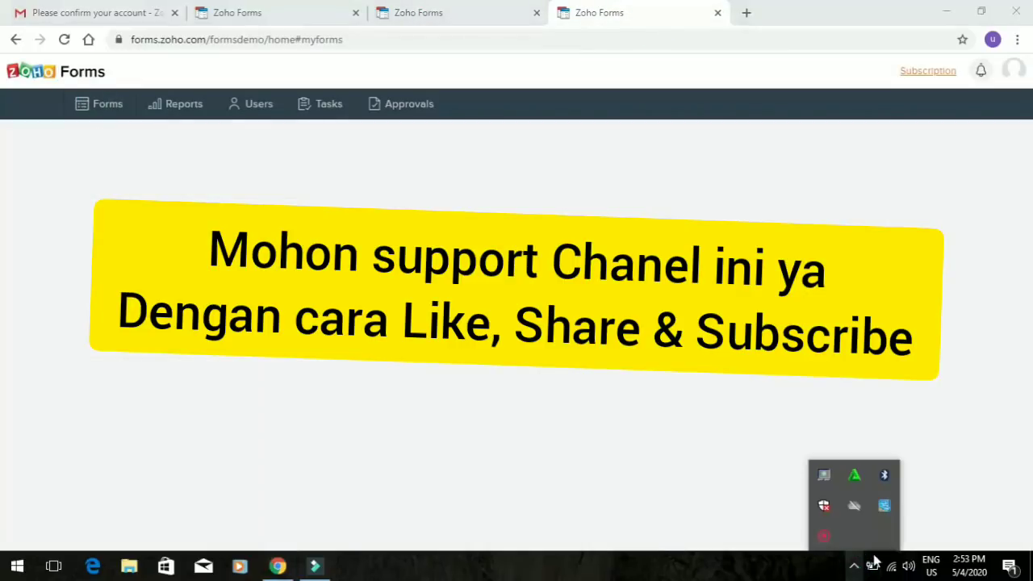
right_click(833, 548)
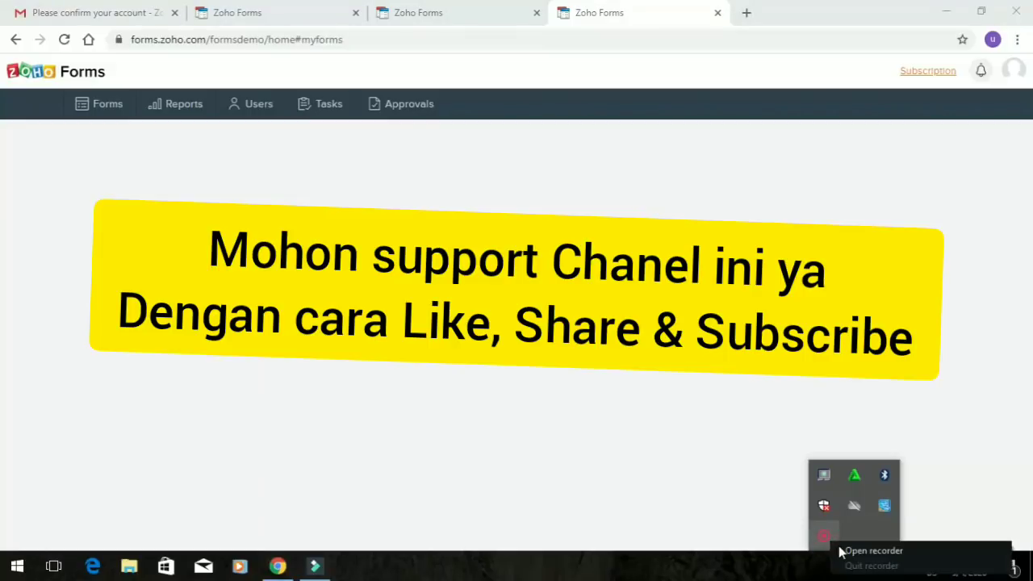
left_click(840, 548)
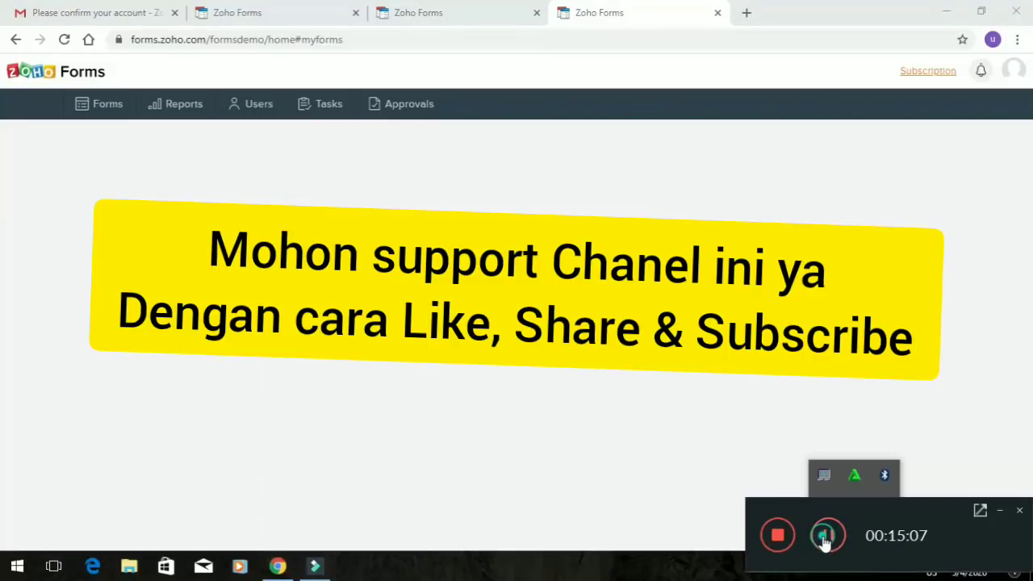